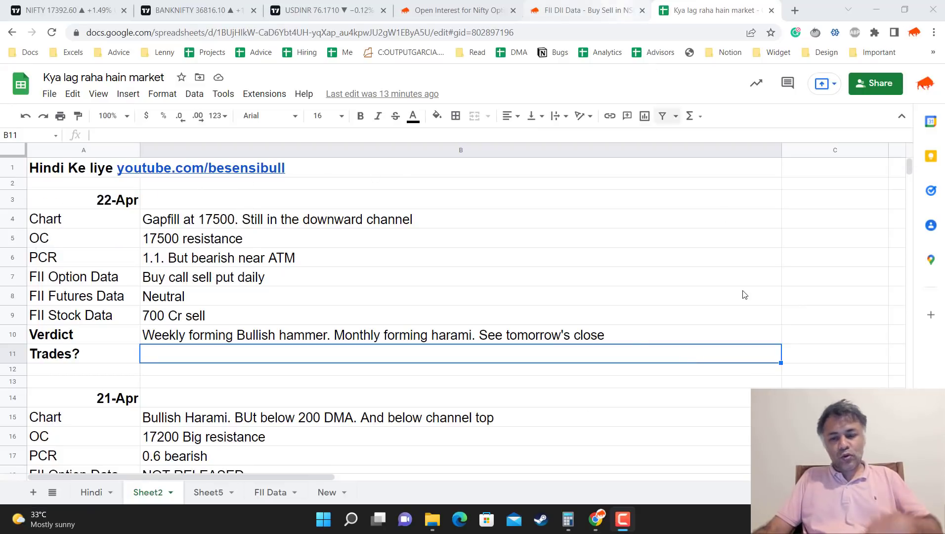
# Set the text colour of the 22-Apr entries from PCR through Verdict (B6:B10) to white
pyautogui.click(333, 257)
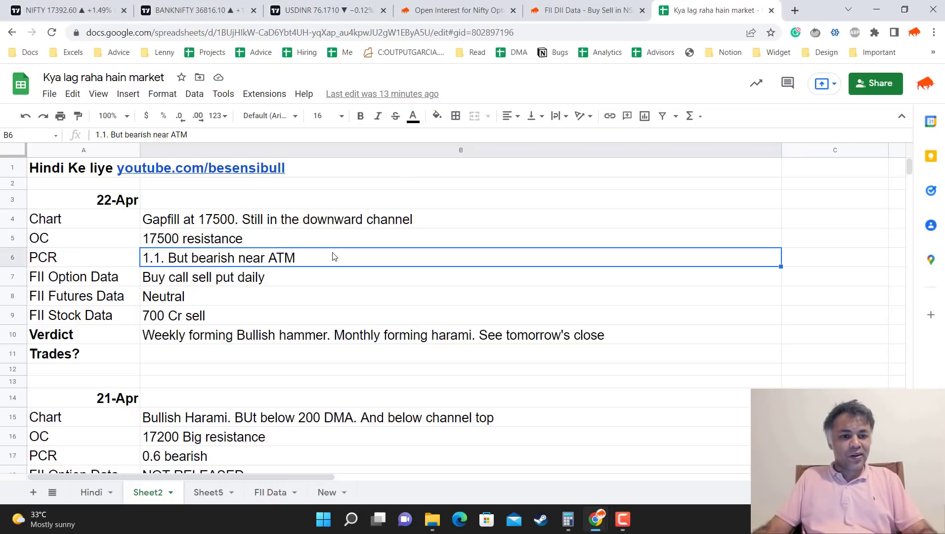
pyautogui.moveTo(333, 257); pyautogui.dragTo(332, 336)
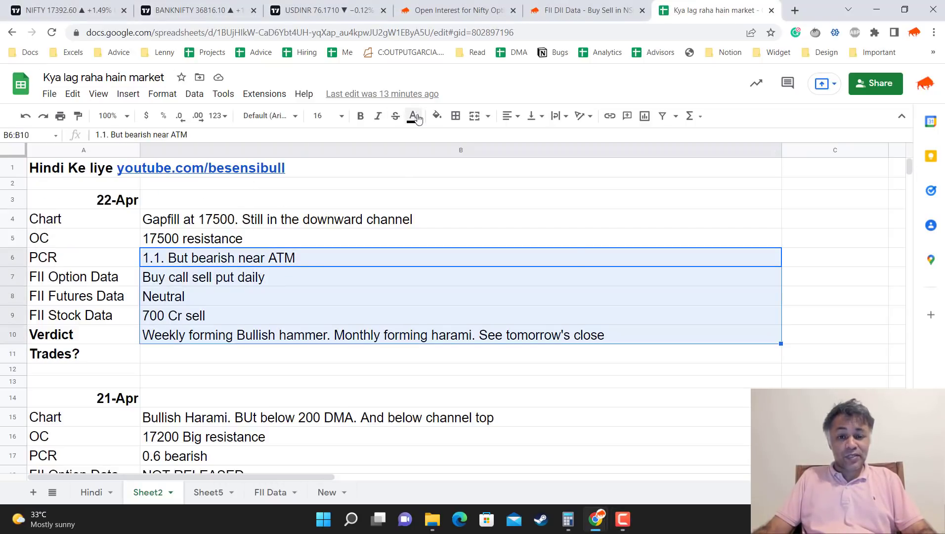
pyautogui.click(436, 117)
pyautogui.click(413, 118)
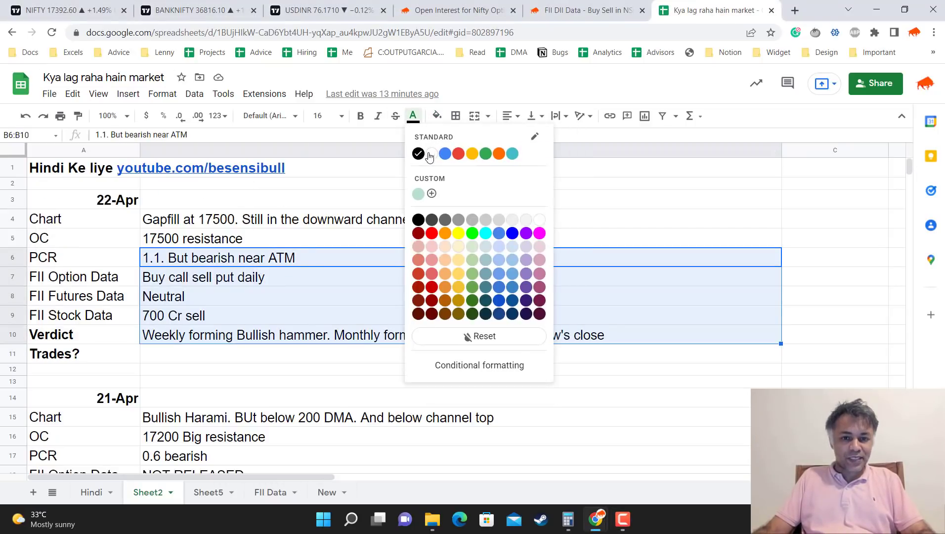
pyautogui.click(432, 157)
pyautogui.hotkey('alt', 'Tab')
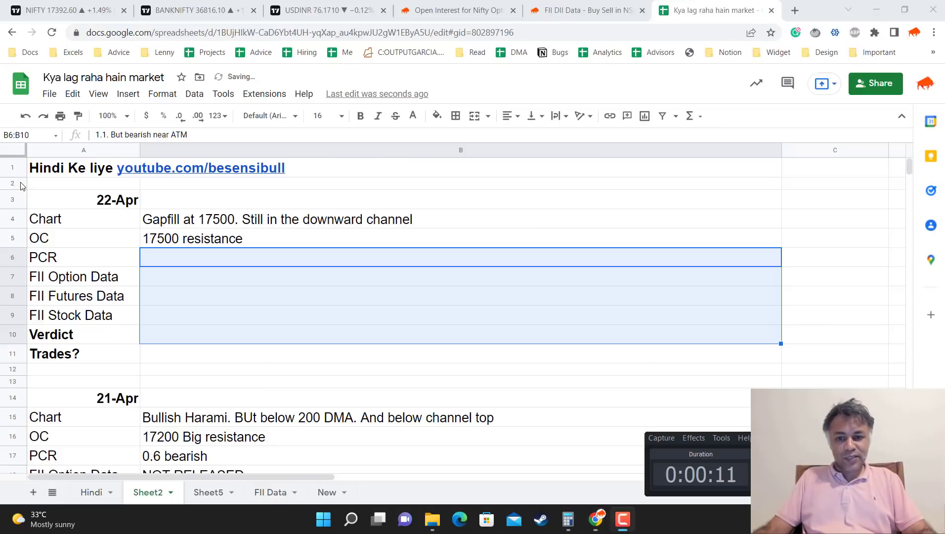
pyautogui.hotkey('alt', 'Tab')
pyautogui.click(233, 361)
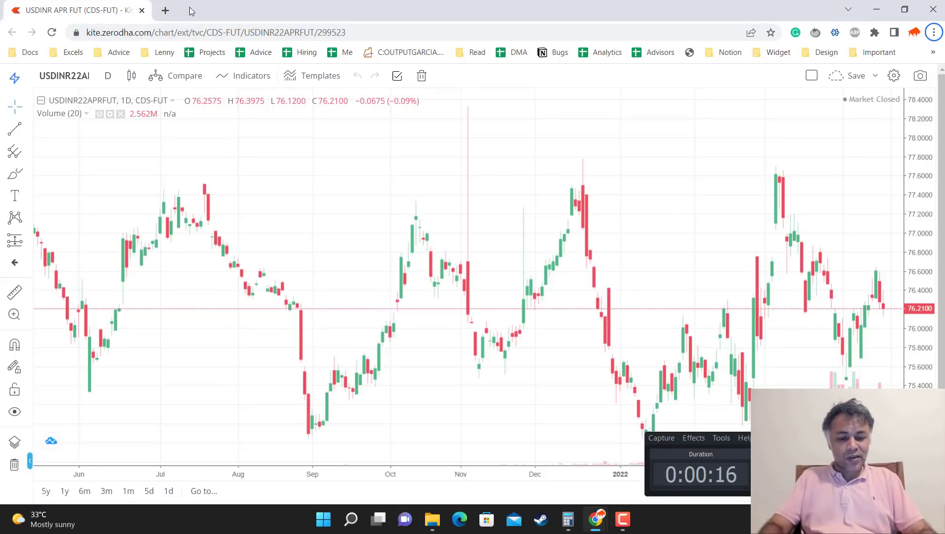
pyautogui.hotkey('ctrl', 'shift', 'b')
pyautogui.press('F11')
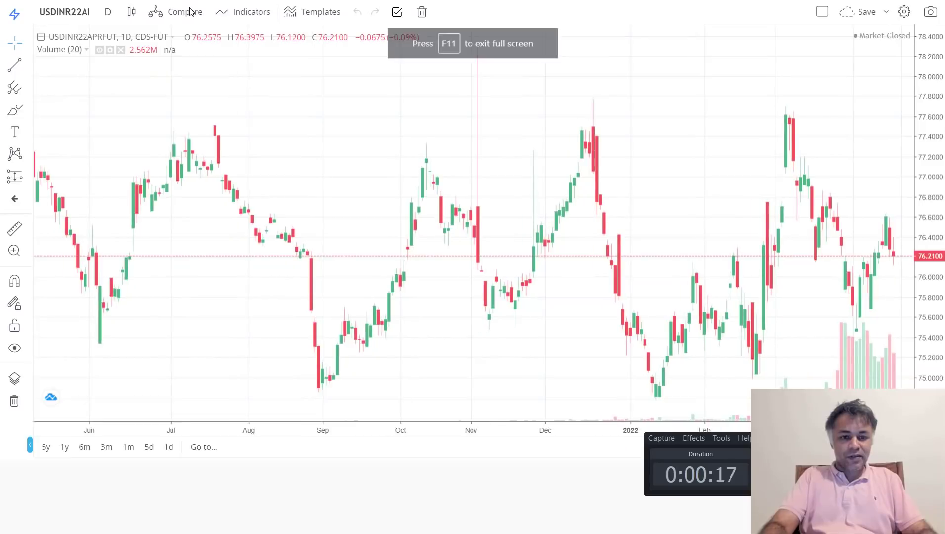
pyautogui.hotkey('alt', 'Tab')
pyautogui.hotkey('alt', 'Tab')
pyautogui.hotkey('alt', 'Tab')
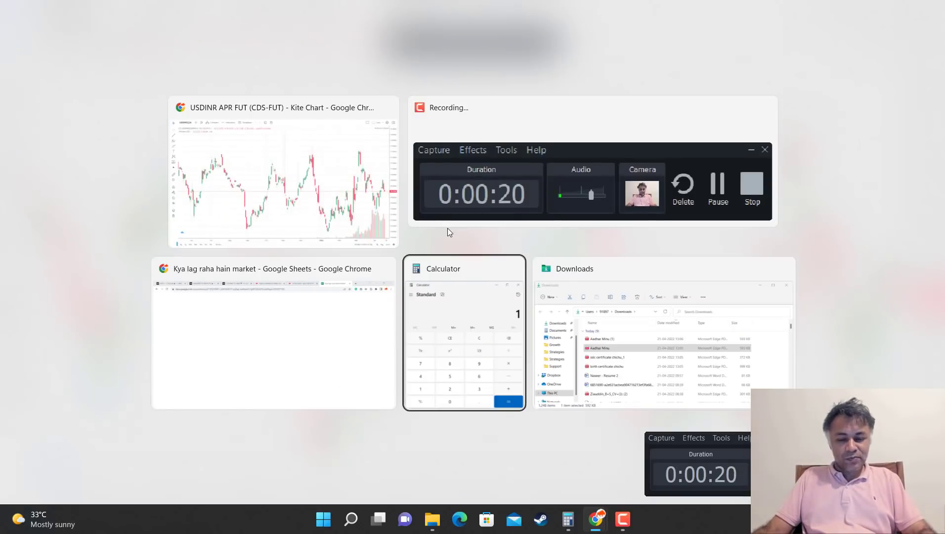
pyautogui.click(379, 157)
pyautogui.hotkey('alt', 'Tab')
pyautogui.hotkey('alt', 'Tab')
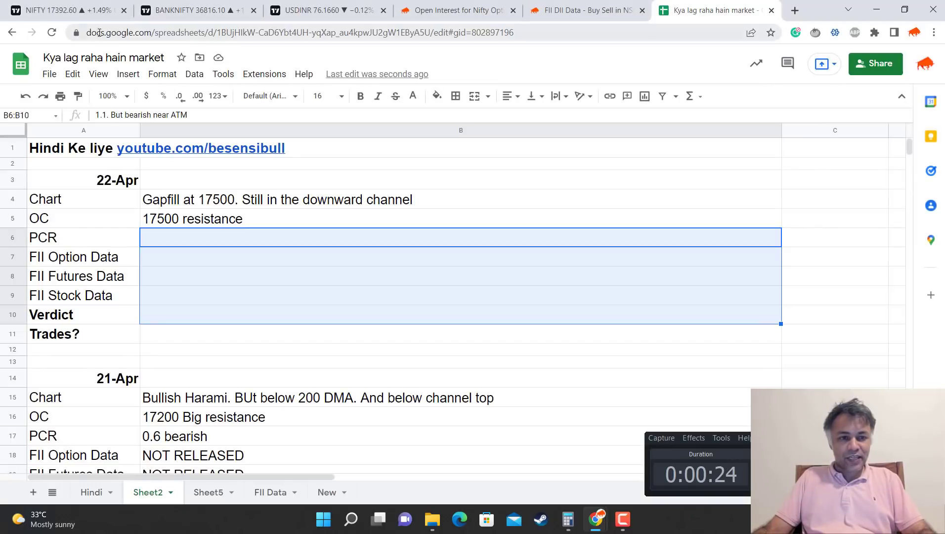
# Switch to the NIFTY chart in TradingView and set its interval to 1 day
pyautogui.click(69, 10)
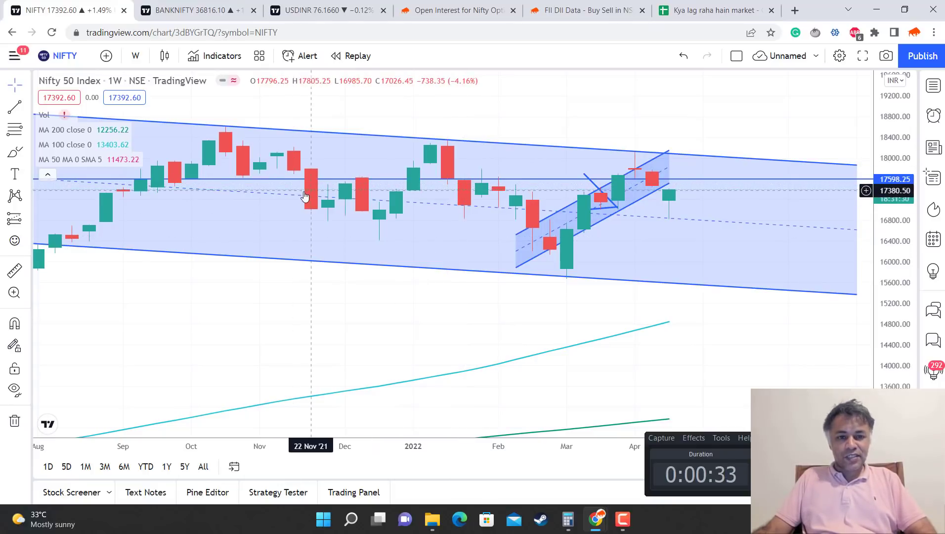
pyautogui.click(135, 56)
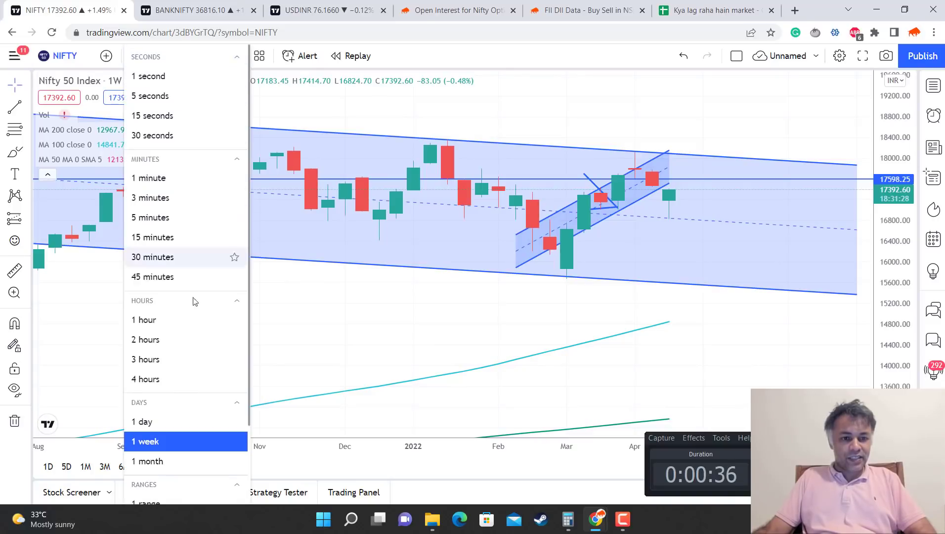
pyautogui.click(169, 428)
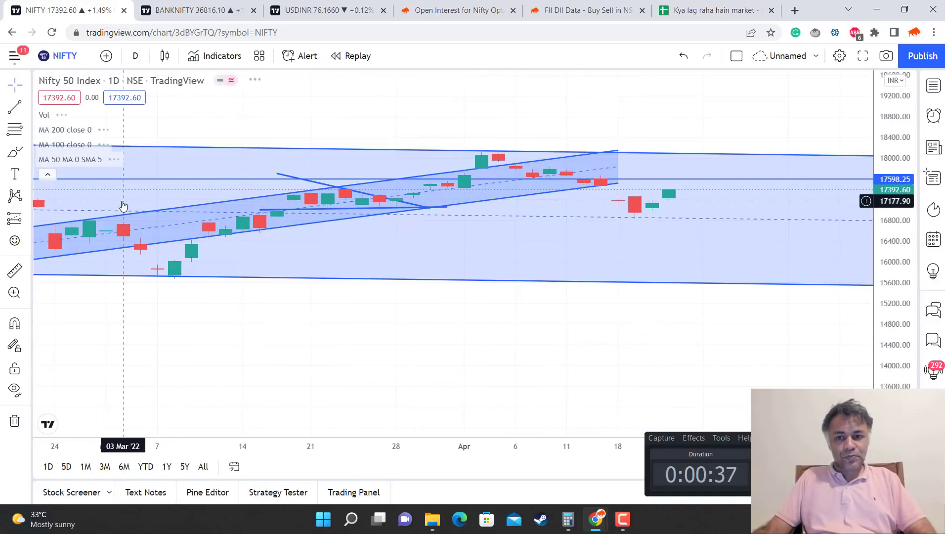
# Examine NIFTY's daily candles since October against the downward channel, the horizontal resistance line and the moving averages
pyautogui.moveTo(881, 250); pyautogui.dragTo(883, 219)
pyautogui.moveTo(485, 312); pyautogui.dragTo(491, 401)
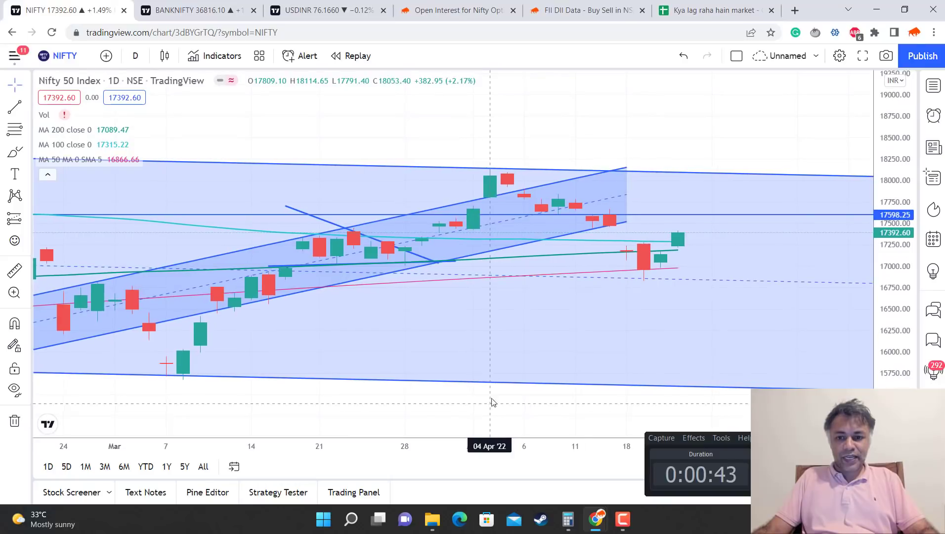
pyautogui.scroll(2, 497, 268)
pyautogui.scroll(-2, 501, 268)
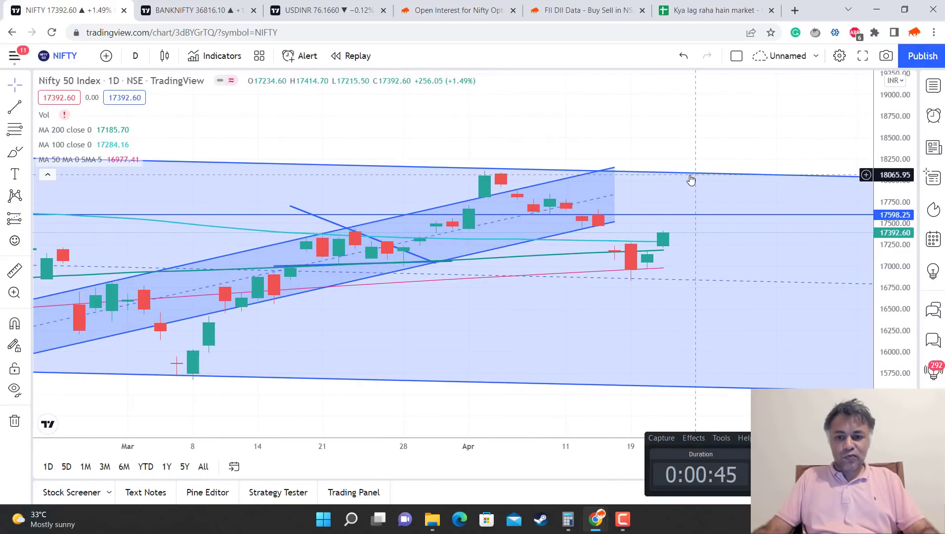
pyautogui.scroll(-3, 681, 192)
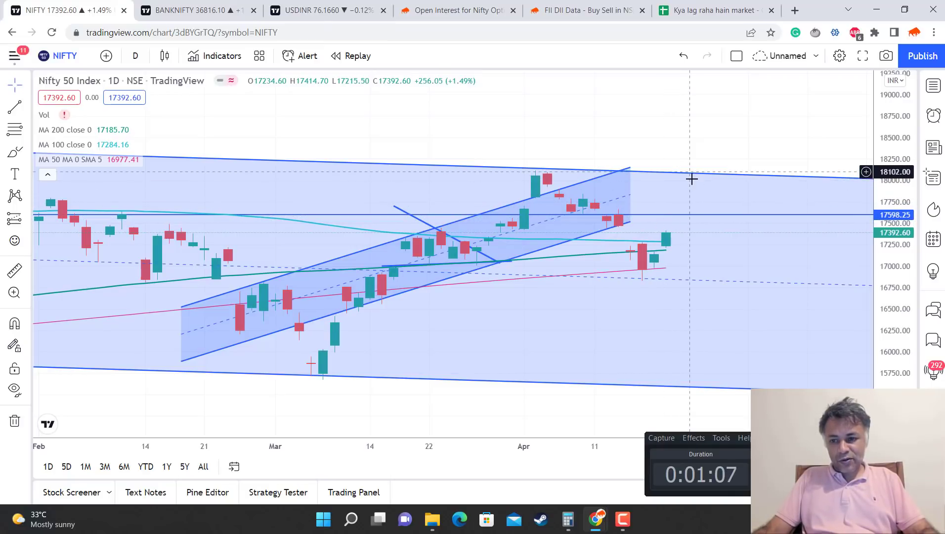
pyautogui.scroll(-1, 685, 192)
pyautogui.scroll(-3, 686, 192)
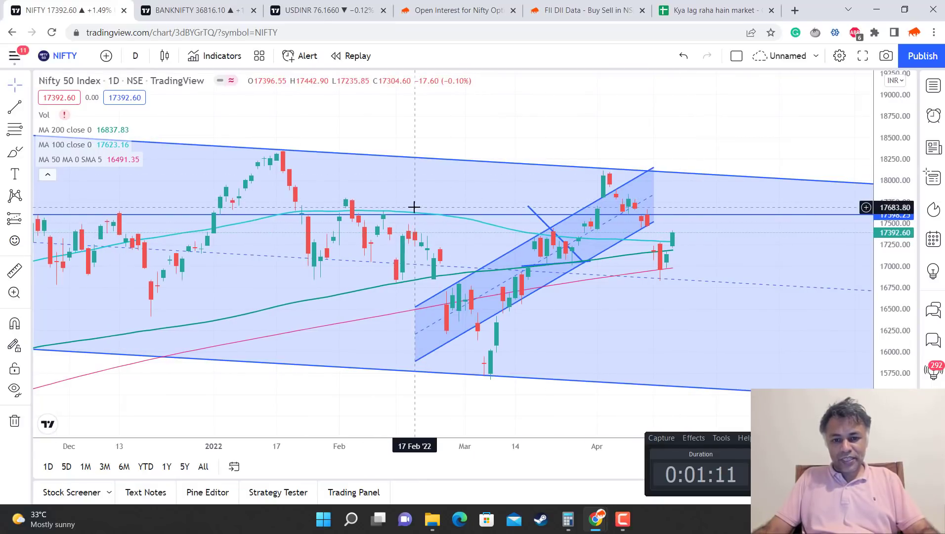
pyautogui.scroll(-4, 414, 206)
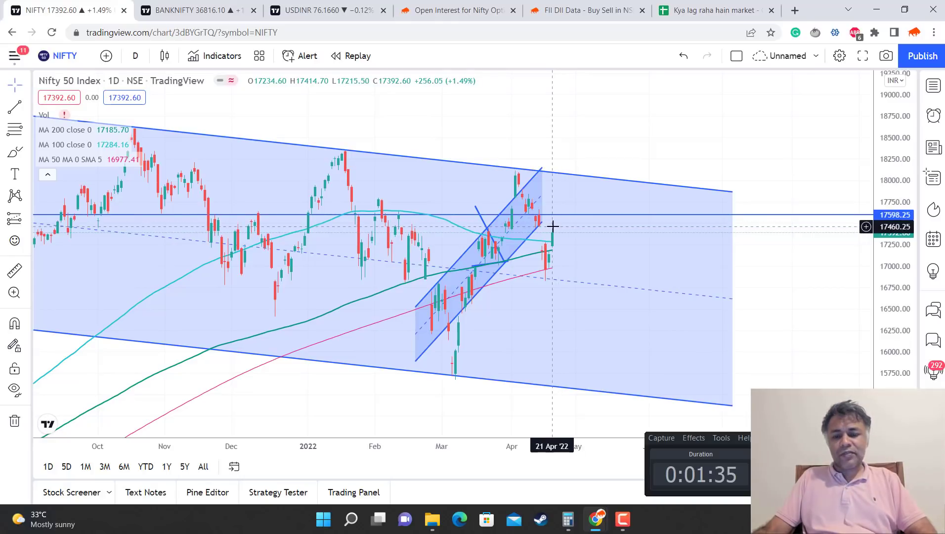
# Switch to Sensibull's Open Interest page and examine NIFTY monthly put and call OI change per strike
pyautogui.click(450, 9)
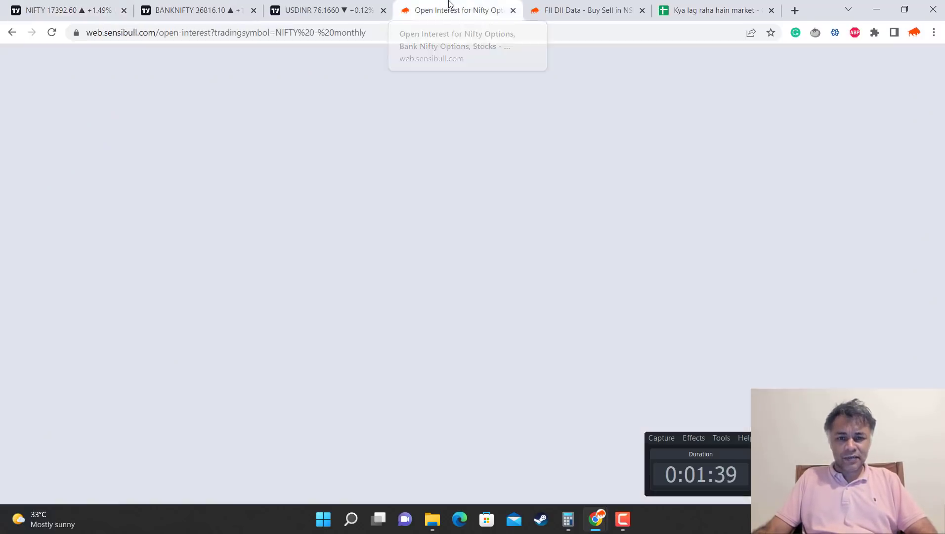
pyautogui.scroll(8, 453, 211)
pyautogui.scroll(1, 454, 211)
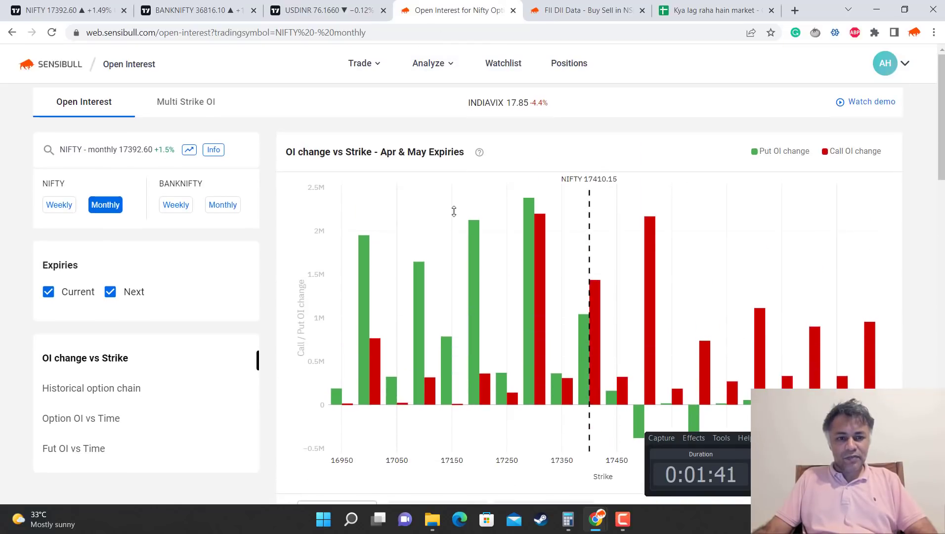
pyautogui.moveTo(460, 262)
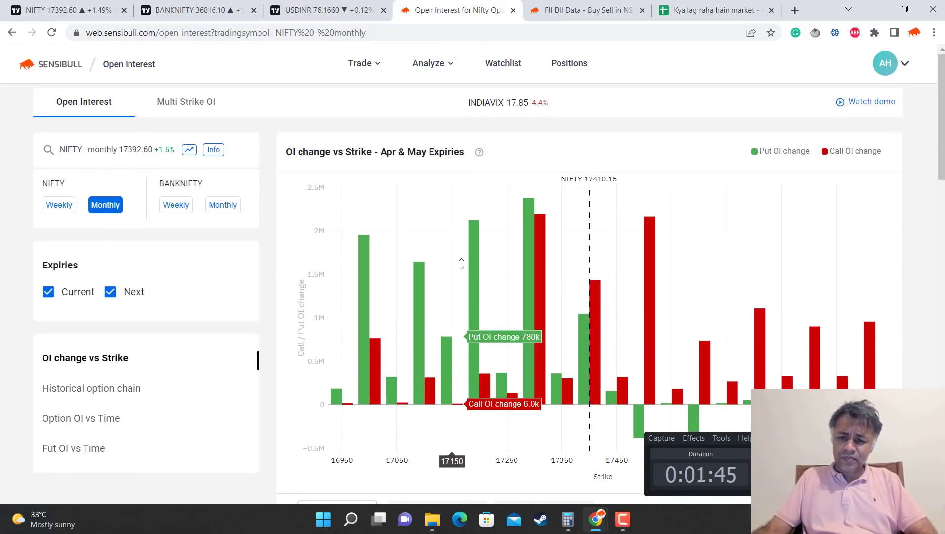
pyautogui.scroll(-1, 461, 263)
pyautogui.scroll(1, 688, 314)
pyautogui.scroll(-4, 637, 316)
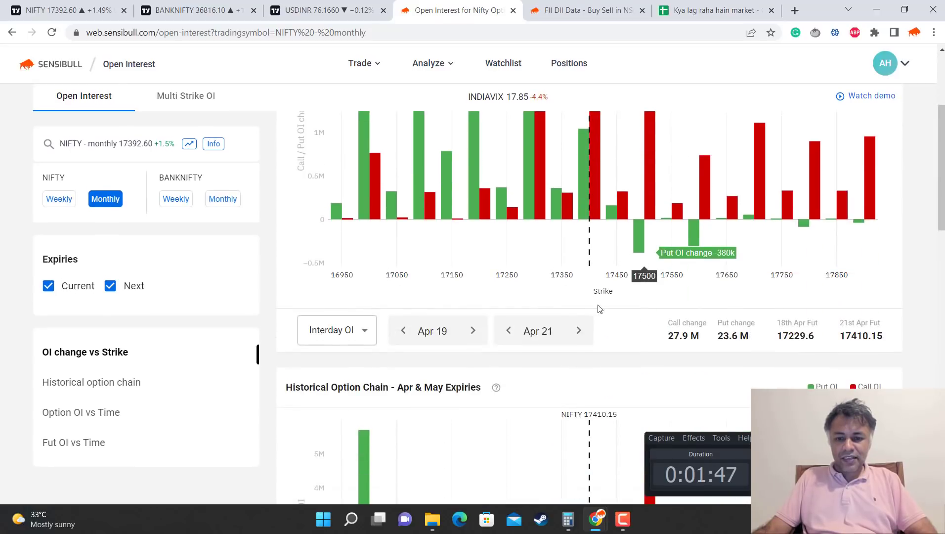
pyautogui.scroll(4, 464, 239)
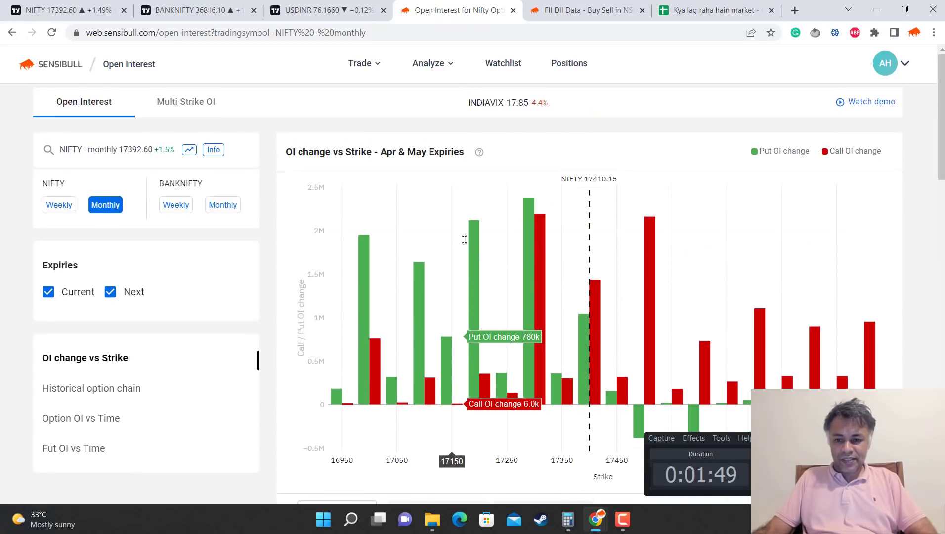
pyautogui.scroll(-2, 464, 239)
pyautogui.scroll(2, 574, 272)
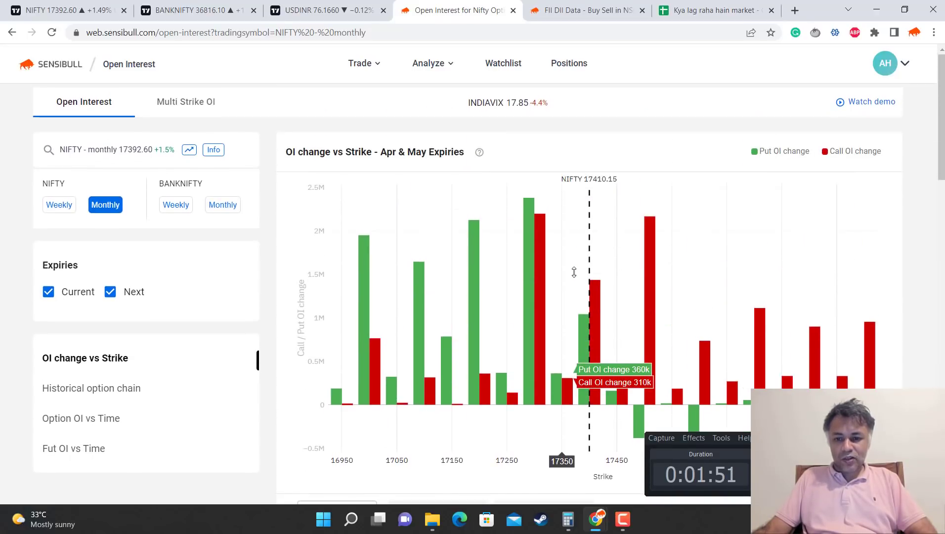
# Compare the put and call open interest in the Historical Option Chain with the OI change per strike
pyautogui.scroll(-3, 573, 272)
pyautogui.scroll(2, 617, 262)
pyautogui.scroll(-5, 637, 259)
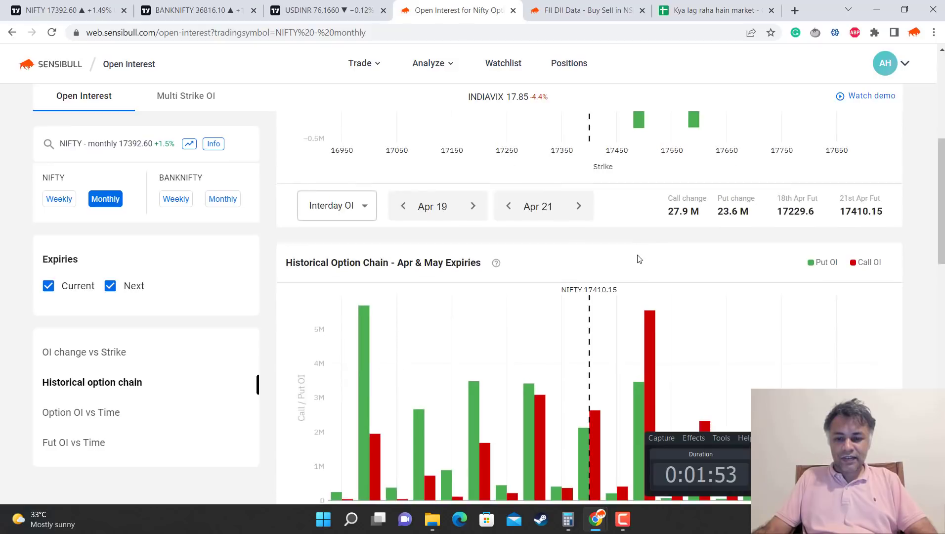
pyautogui.scroll(-3, 638, 259)
pyautogui.scroll(3, 643, 239)
pyautogui.scroll(-5, 326, 233)
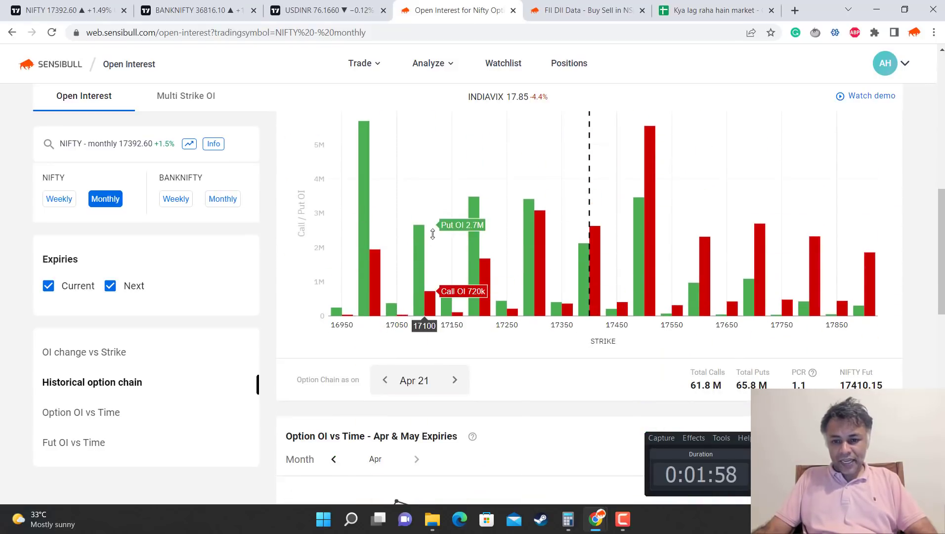
pyautogui.scroll(12, 607, 274)
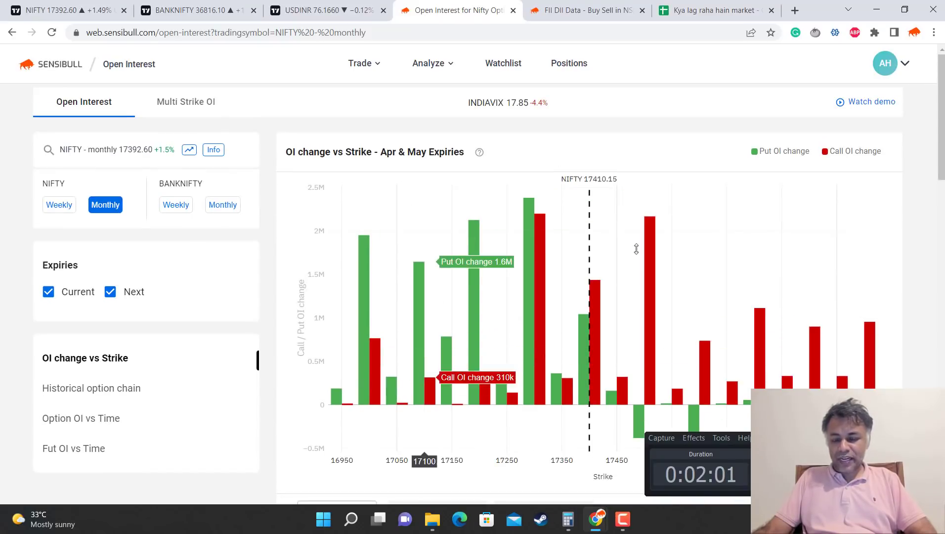
pyautogui.scroll(-2, 805, 240)
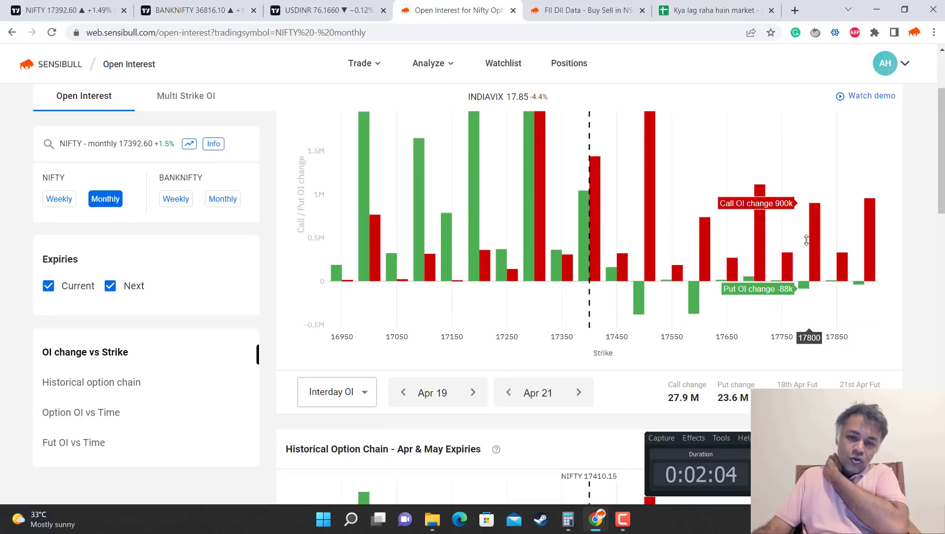
# Examine the Apr 21 Historical Option Chain for the strikes with the most put and call open interest and the PCR
pyautogui.scroll(-9, 793, 239)
pyautogui.scroll(4, 642, 234)
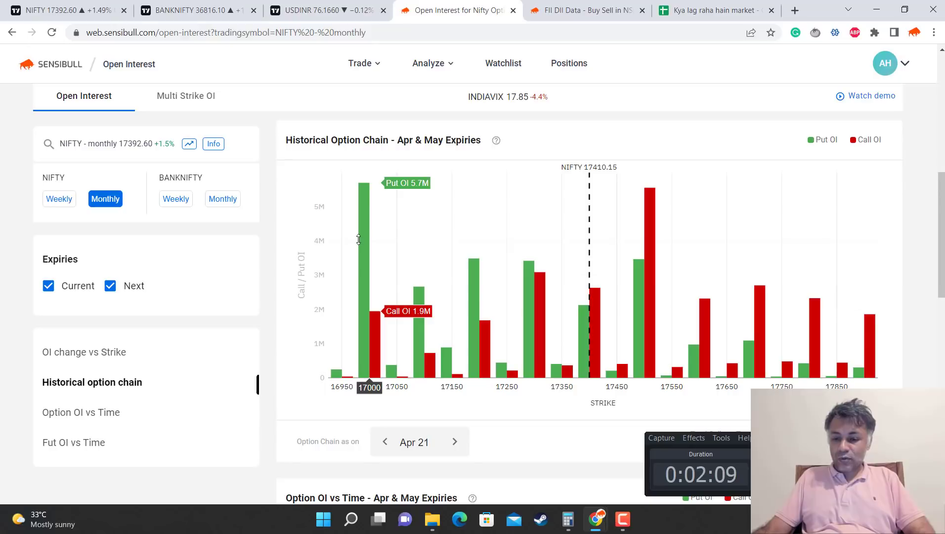
pyautogui.scroll(-1, 486, 335)
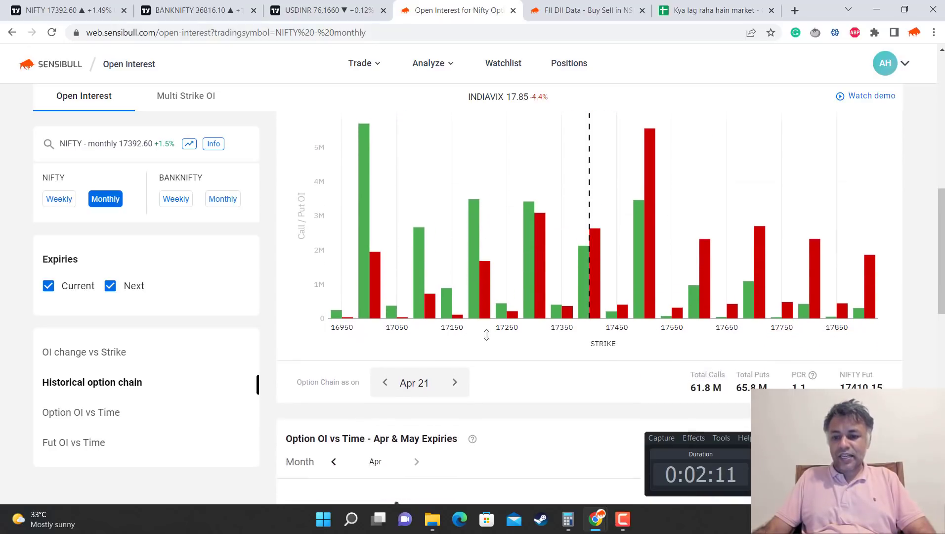
pyautogui.moveTo(792, 385)
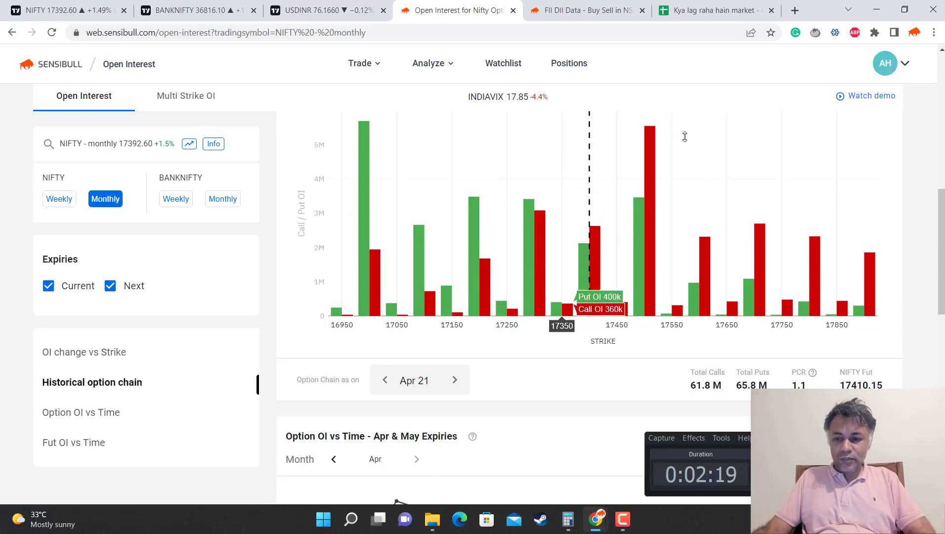
pyautogui.scroll(1, 559, 196)
pyautogui.scroll(-1, 618, 195)
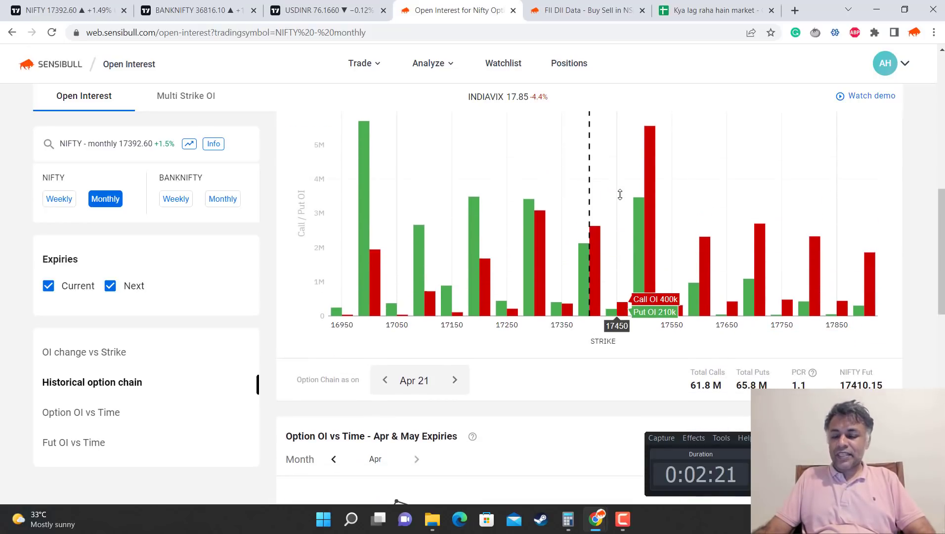
# Set the start date of the interday OI change chart to Apr 21 and review that day's change per strike
pyautogui.scroll(3, 620, 194)
pyautogui.scroll(5, 620, 194)
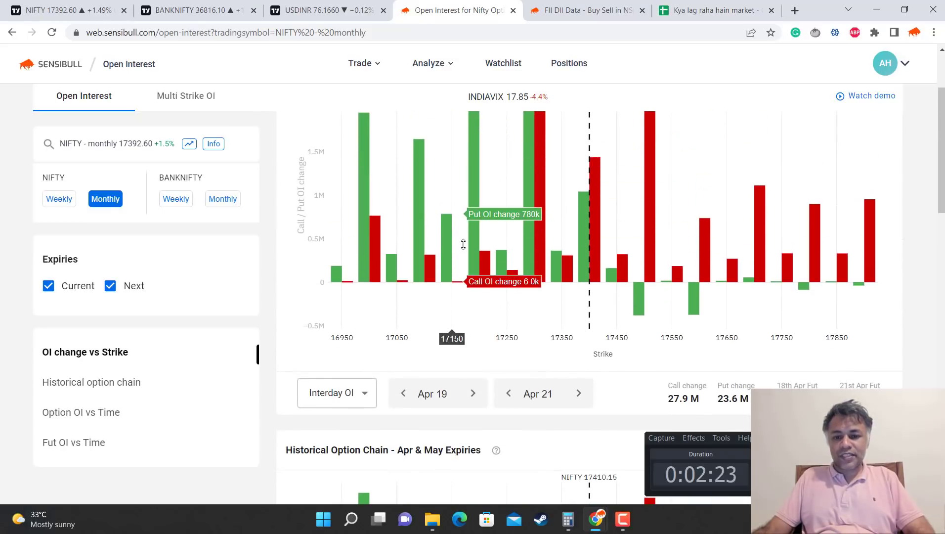
pyautogui.click(472, 454)
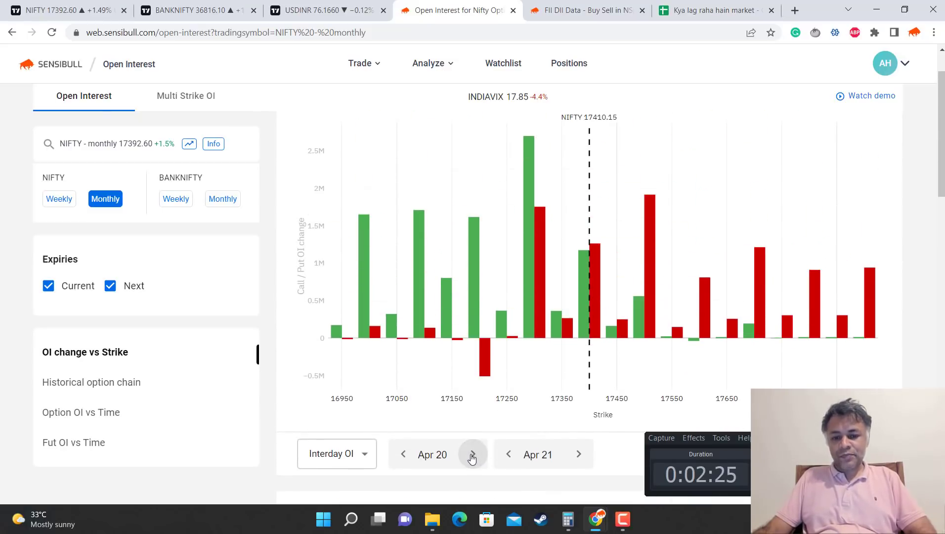
pyautogui.click(471, 454)
pyautogui.scroll(1, 483, 206)
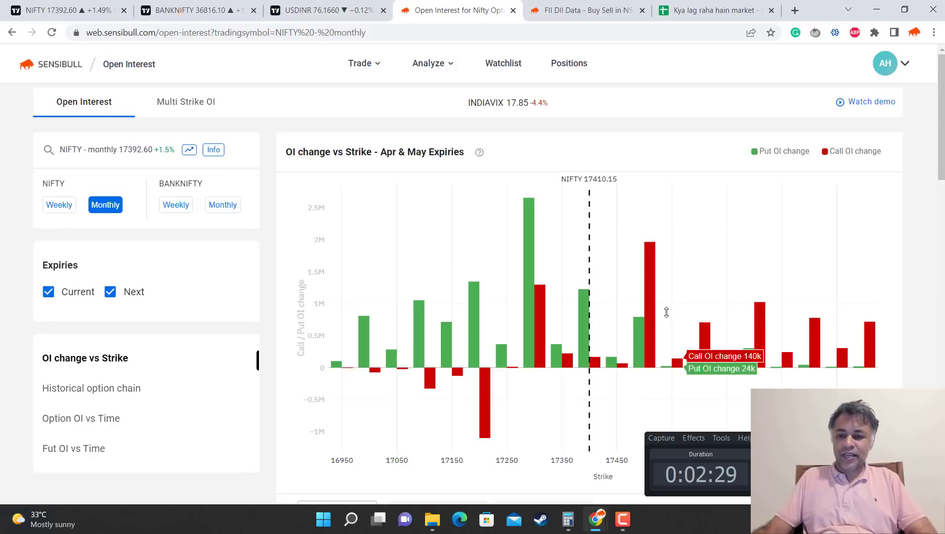
pyautogui.scroll(-1, 644, 268)
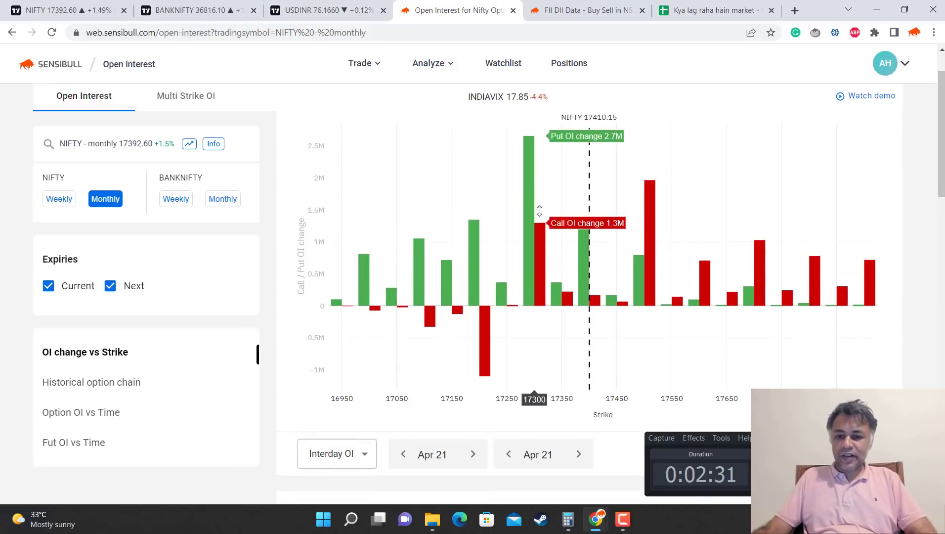
pyautogui.scroll(1, 647, 217)
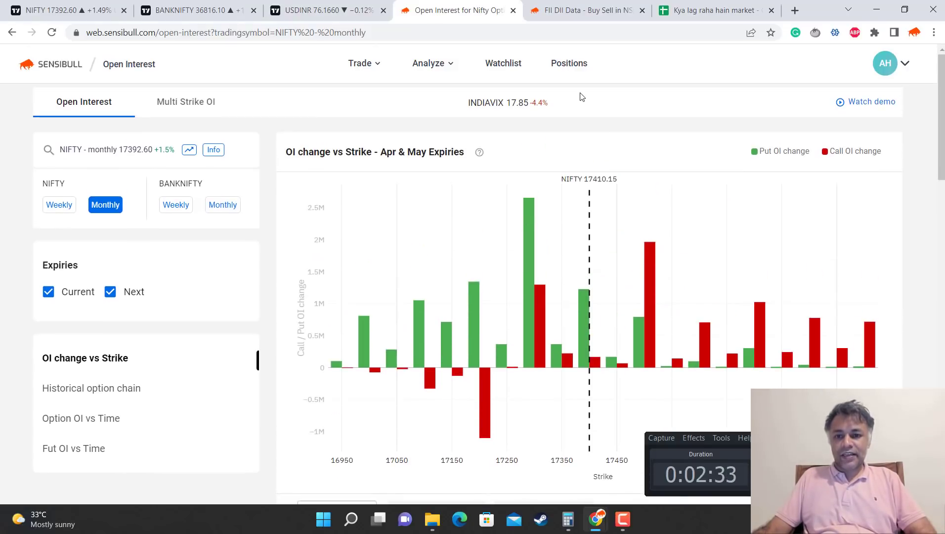
# Switch to the Google Sheets outlook and set the text colour of the 22-Apr PCR note to black
pyautogui.click(659, 9)
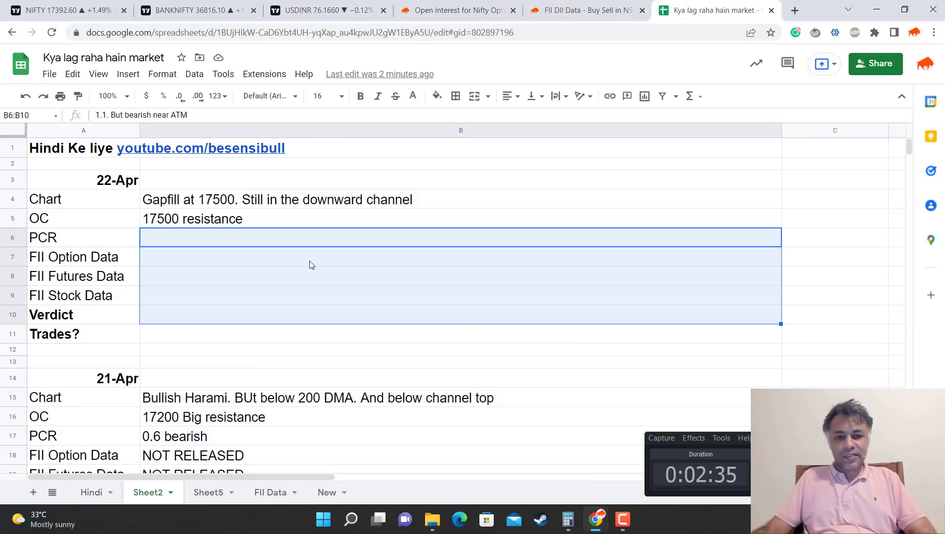
pyautogui.click(191, 241)
pyautogui.click(412, 95)
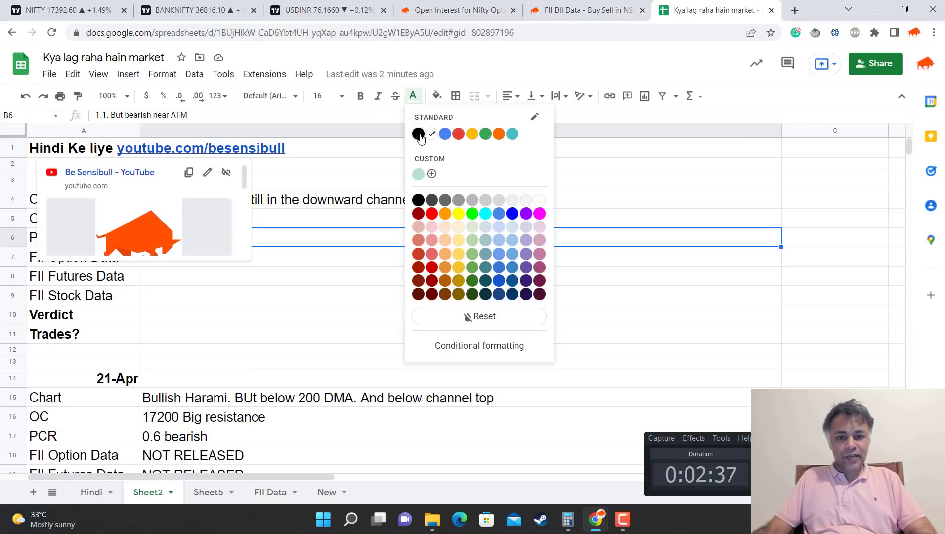
pyautogui.click(275, 275)
pyautogui.click(299, 249)
# Switch to Sensibull's FII DII Data page and review the Apr 21 FII index options, stocks and index futures activity
pyautogui.click(588, 10)
pyautogui.scroll(-2, 808, 262)
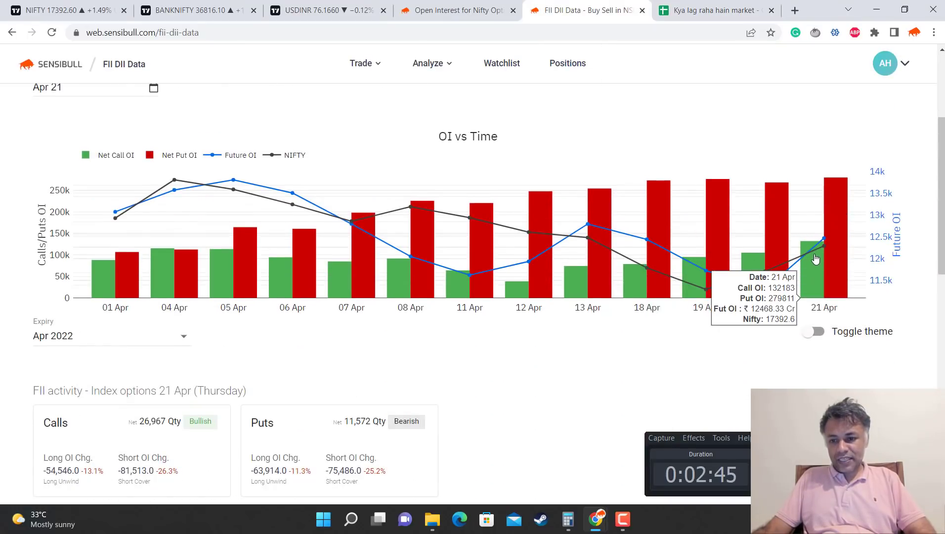
pyautogui.scroll(4, 679, 244)
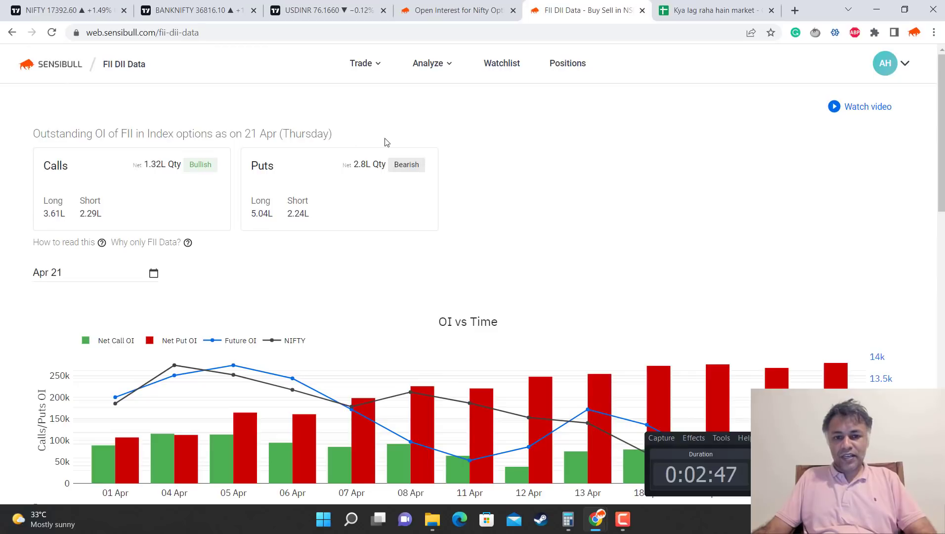
pyautogui.scroll(-1, 395, 151)
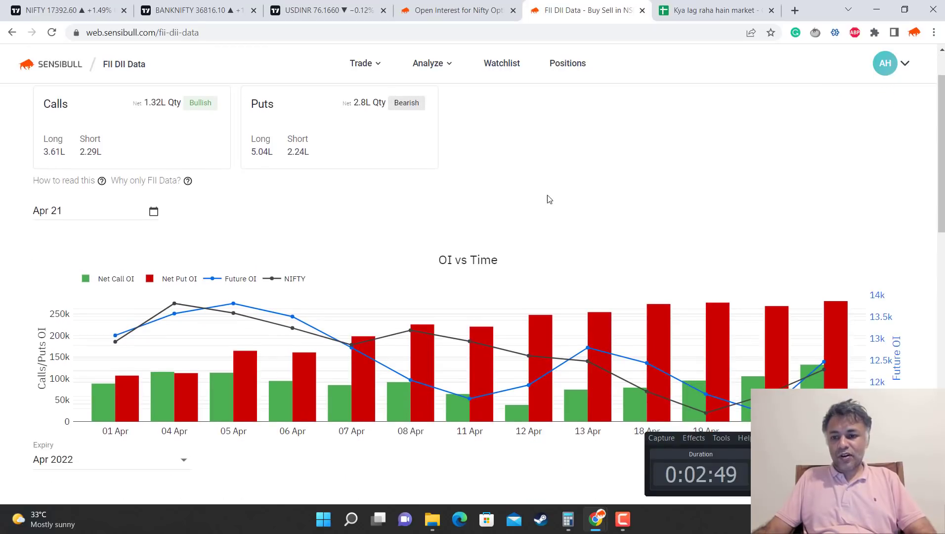
pyautogui.scroll(-5, 528, 193)
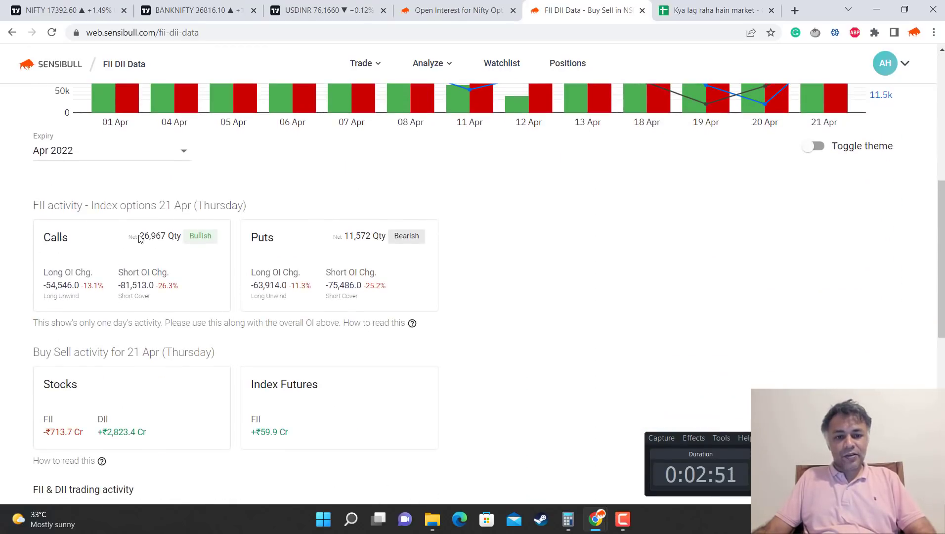
# In the spreadsheet, correct the 22-Apr FII Option Data note to read "Buy call buy put daily"
pyautogui.click(664, 10)
pyautogui.click(136, 115)
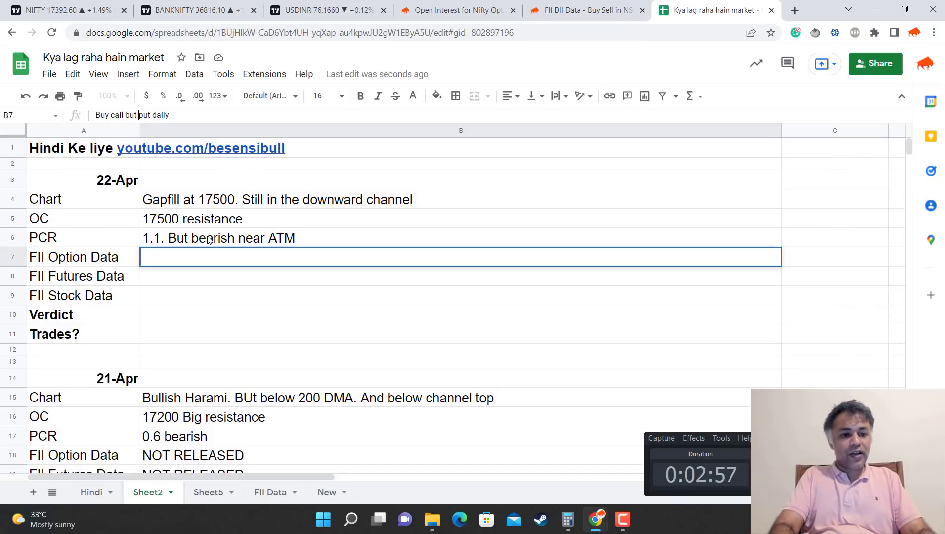
pyautogui.press('Return')
pyautogui.press('Up')
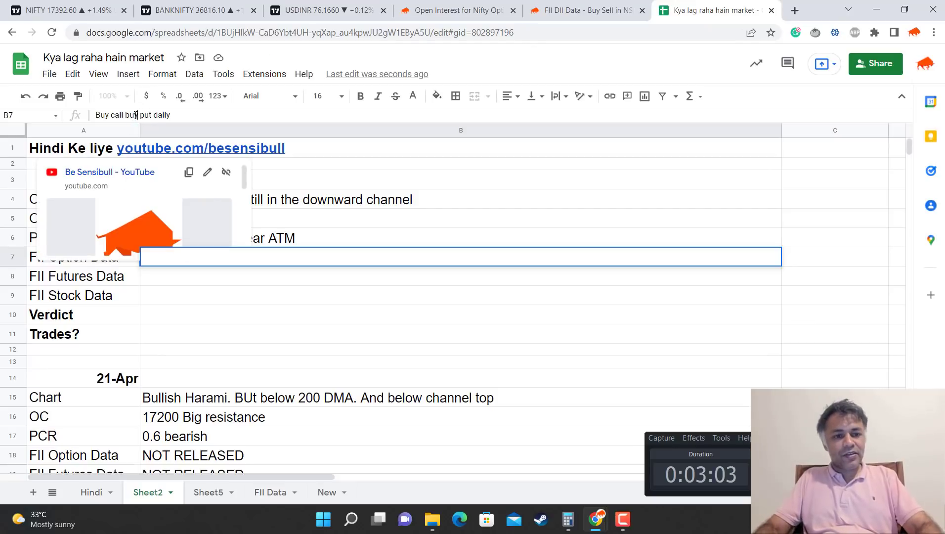
pyautogui.press('Return')
# Set the text colour of the 22-Apr FII Option, FII Futures and FII Stock Data notes to black
pyautogui.click(237, 263)
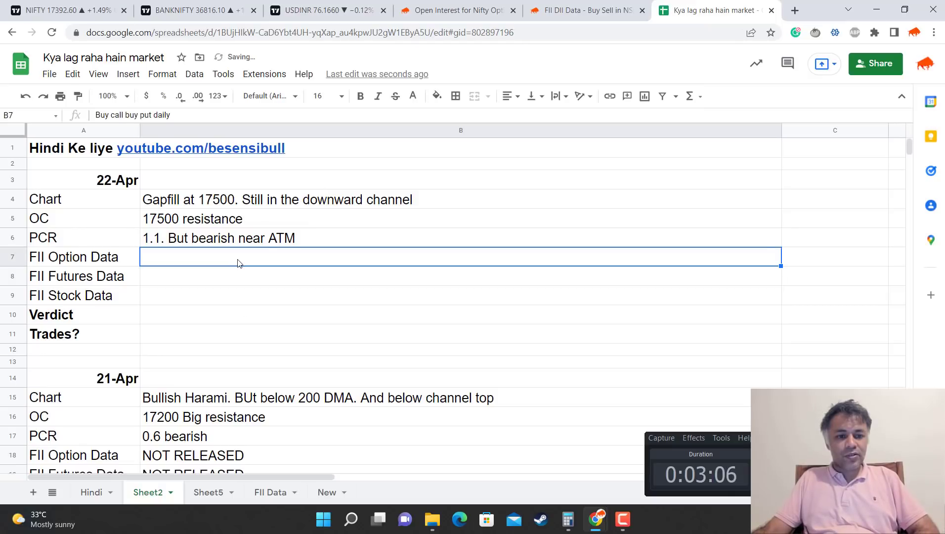
pyautogui.moveTo(235, 273); pyautogui.dragTo(236, 275)
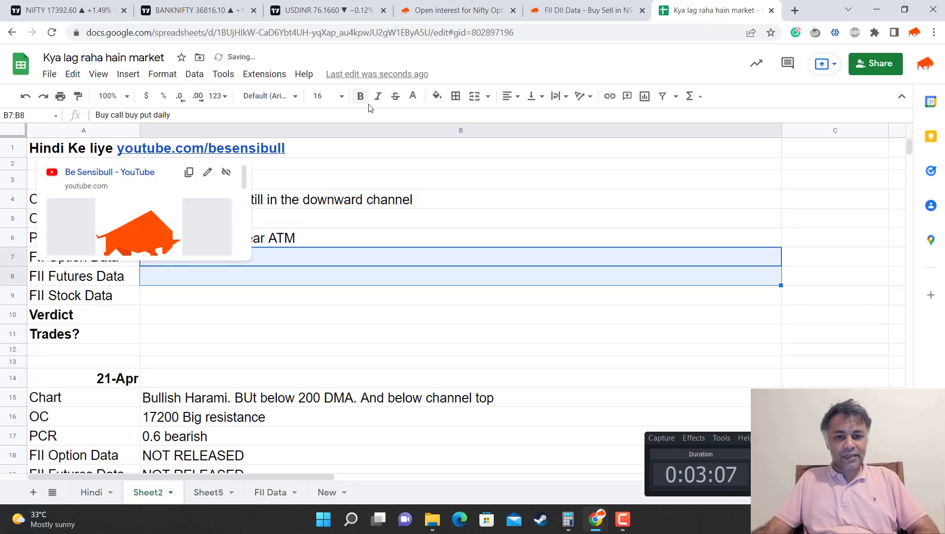
pyautogui.click(412, 98)
pyautogui.click(419, 133)
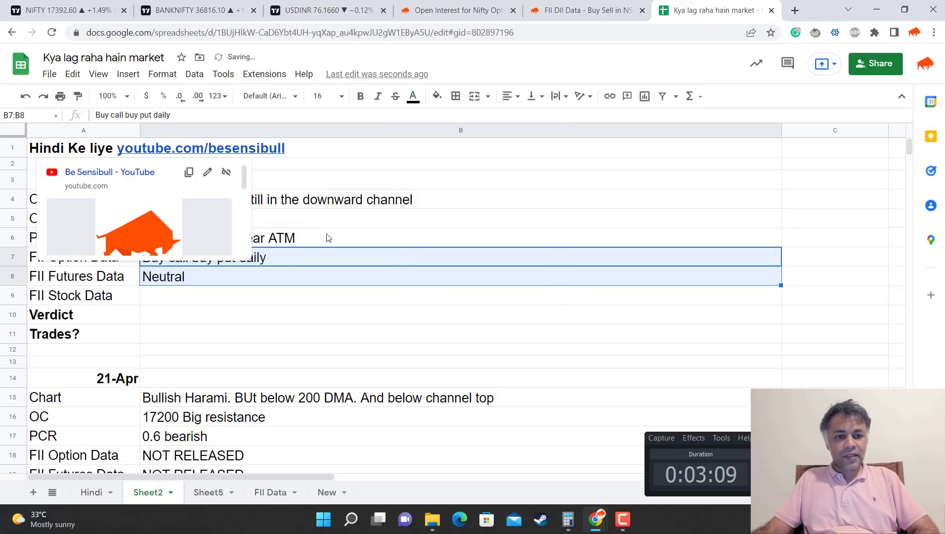
pyautogui.click(212, 303)
pyautogui.click(412, 96)
pyautogui.click(419, 133)
# Set the text colour of the 22-Apr Verdict note to black
pyautogui.click(197, 323)
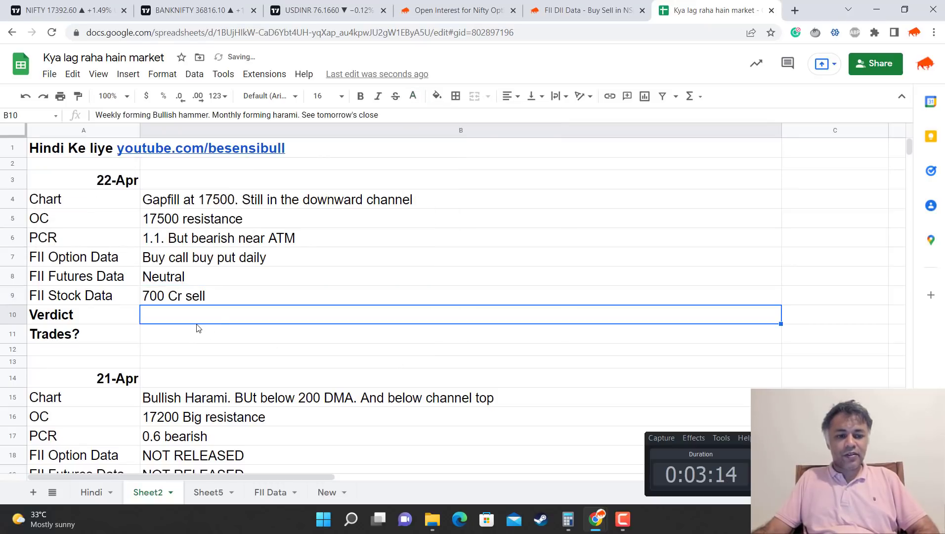
pyautogui.click(412, 96)
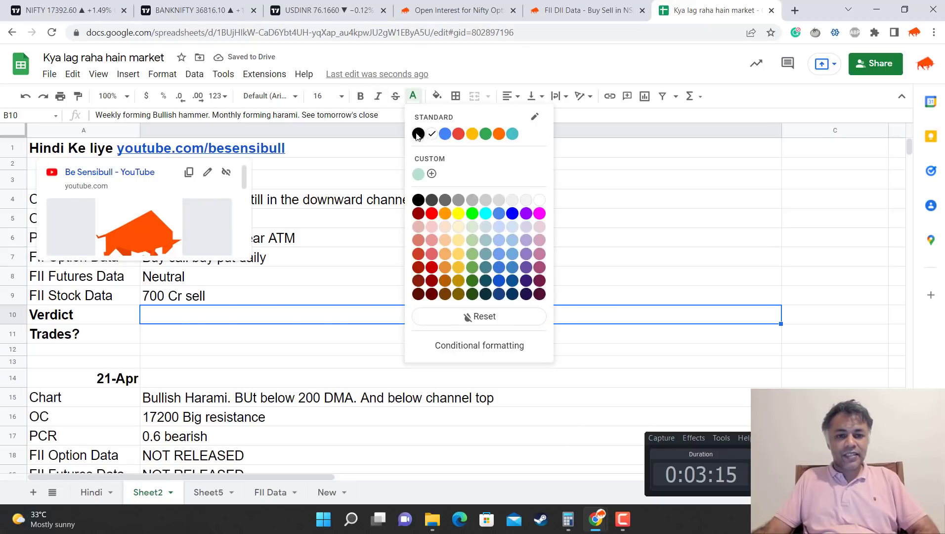
pyautogui.click(417, 134)
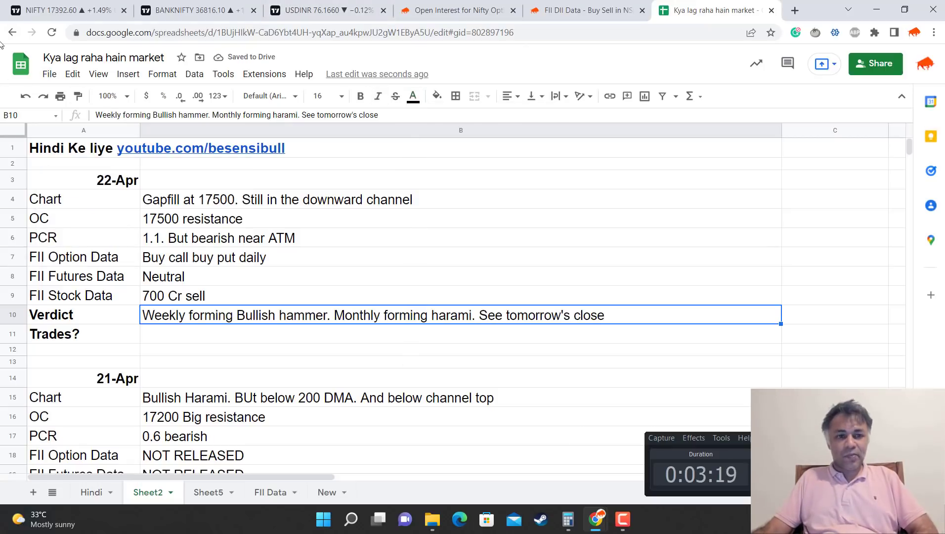
# Switch to the TradingView NIFTY chart, set the interval to 1 week and examine the current week's candle
pyautogui.click(69, 10)
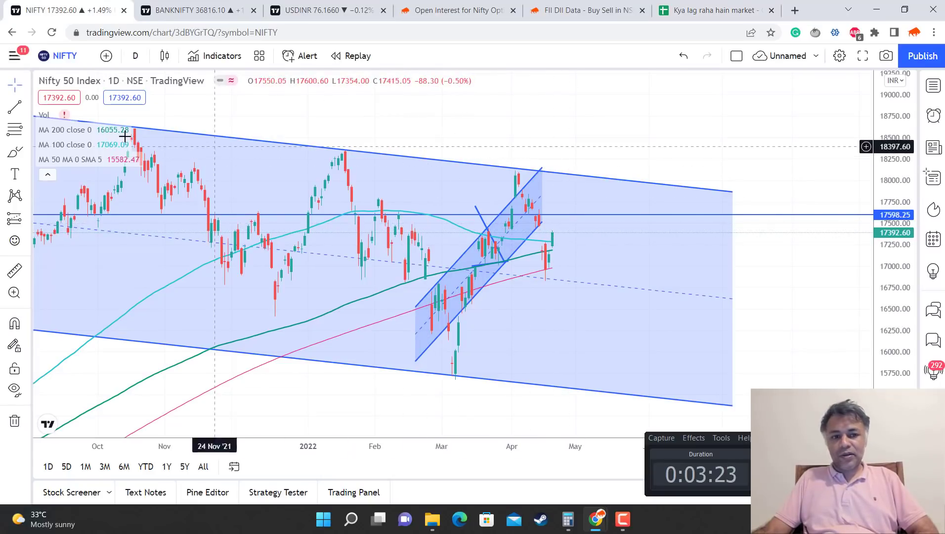
pyautogui.click(132, 59)
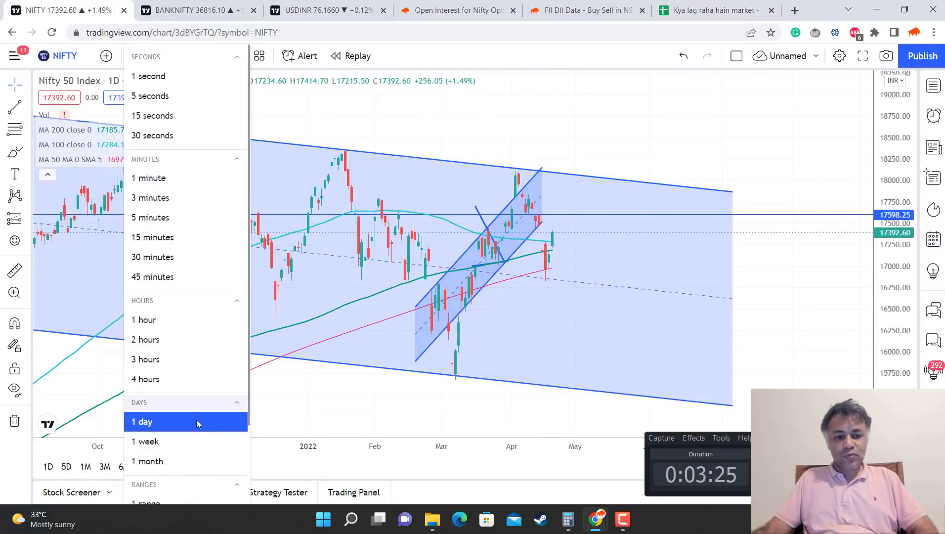
pyautogui.click(182, 440)
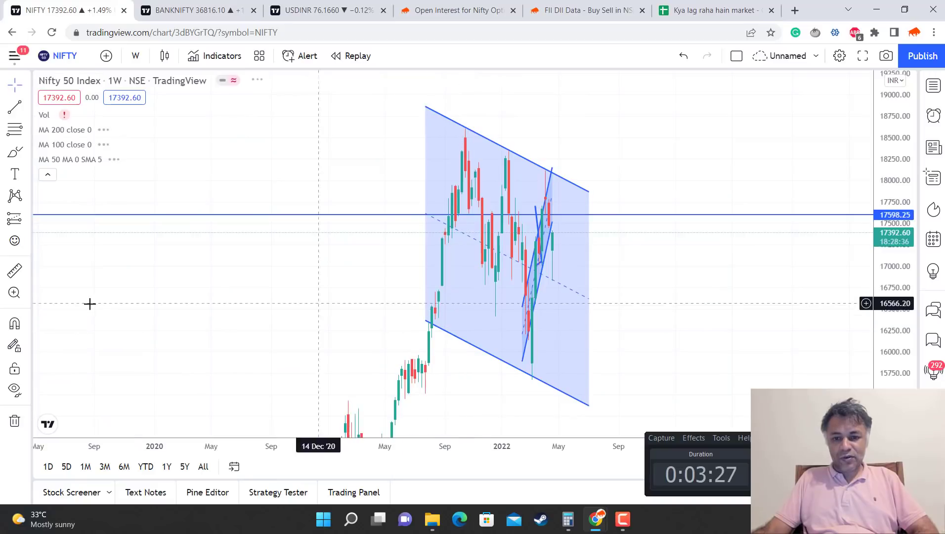
pyautogui.scroll(2, 214, 323)
pyautogui.scroll(3, 558, 316)
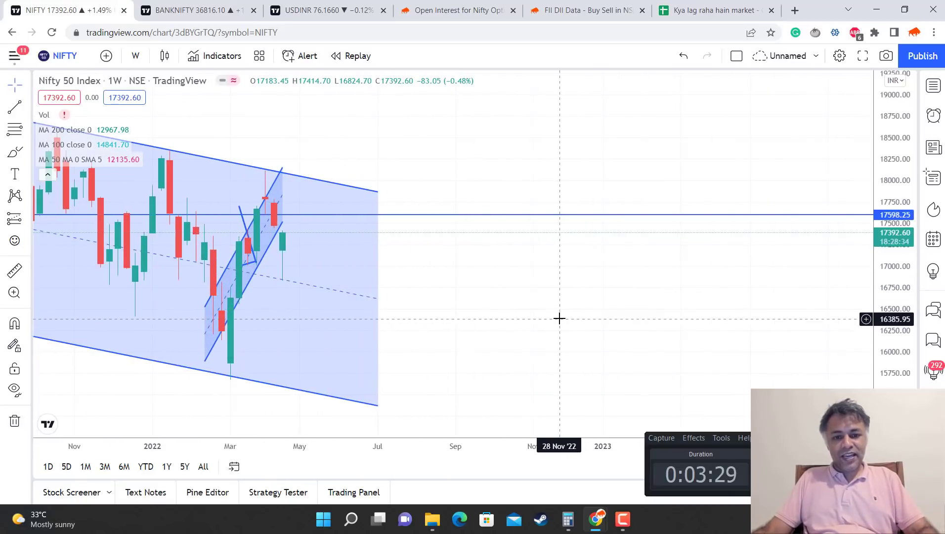
pyautogui.moveTo(542, 338); pyautogui.dragTo(761, 324)
pyautogui.scroll(2, 610, 296)
pyautogui.scroll(1, 610, 297)
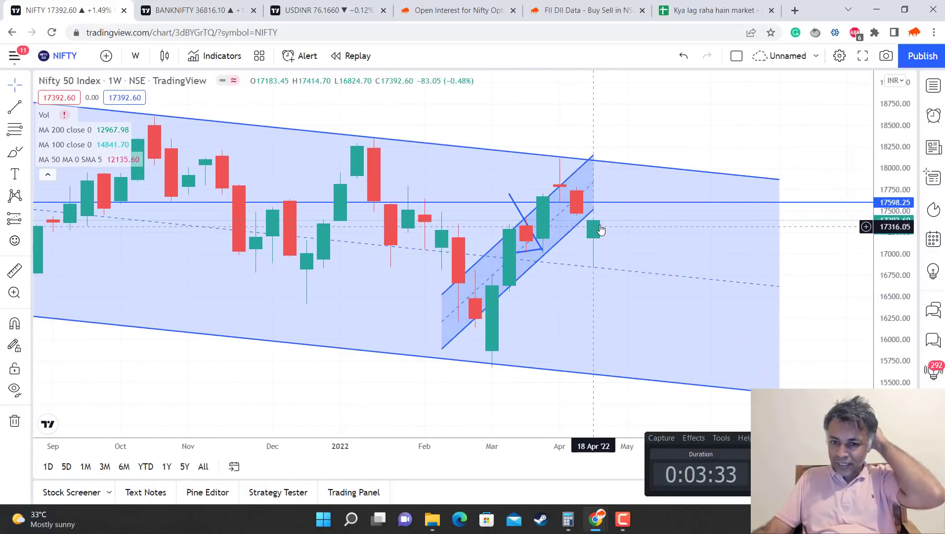
pyautogui.click(594, 209)
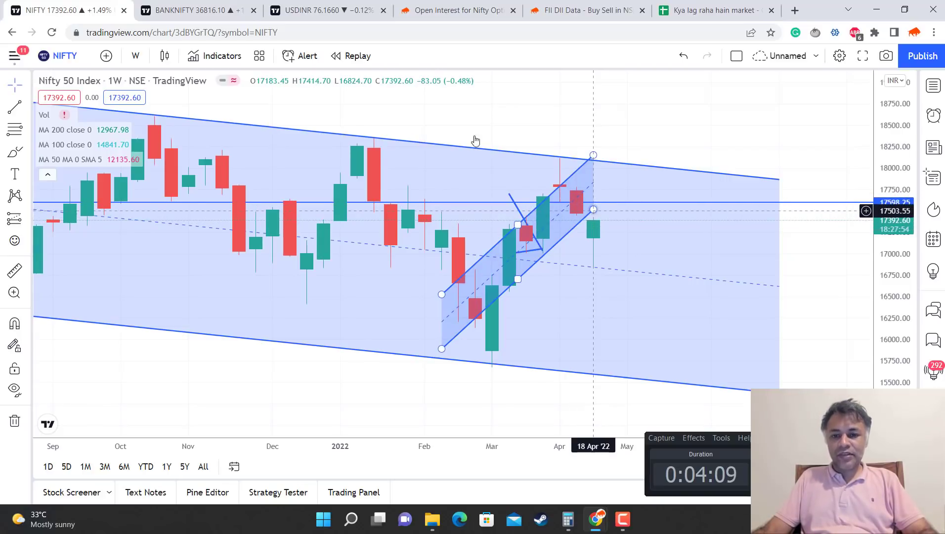
# Set the NIFTY chart interval to 1 month and examine the April candle against the preceding months
pyautogui.click(135, 56)
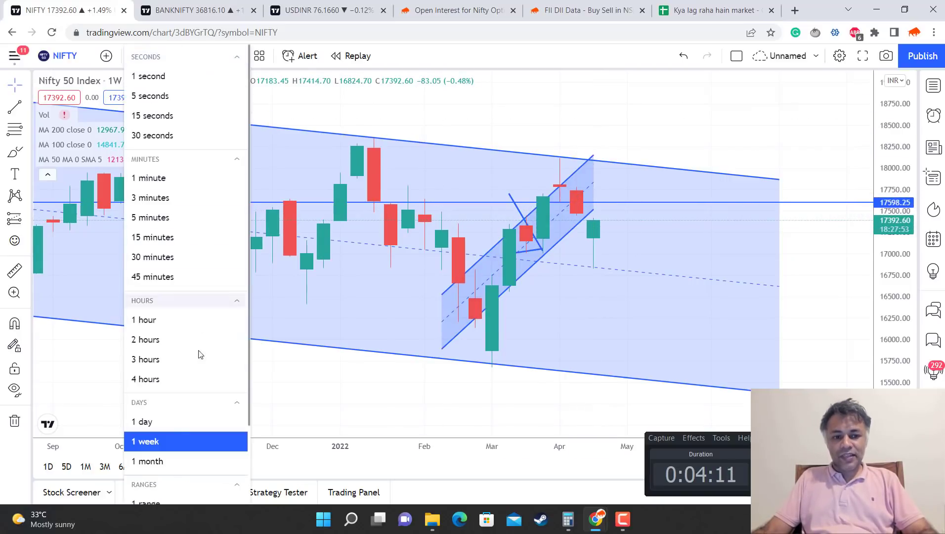
pyautogui.click(176, 465)
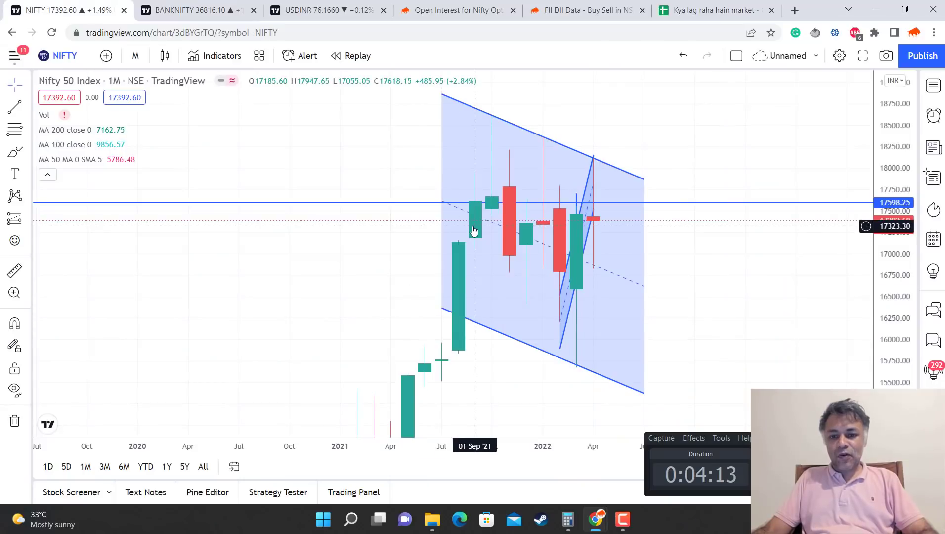
pyautogui.scroll(5, 707, 280)
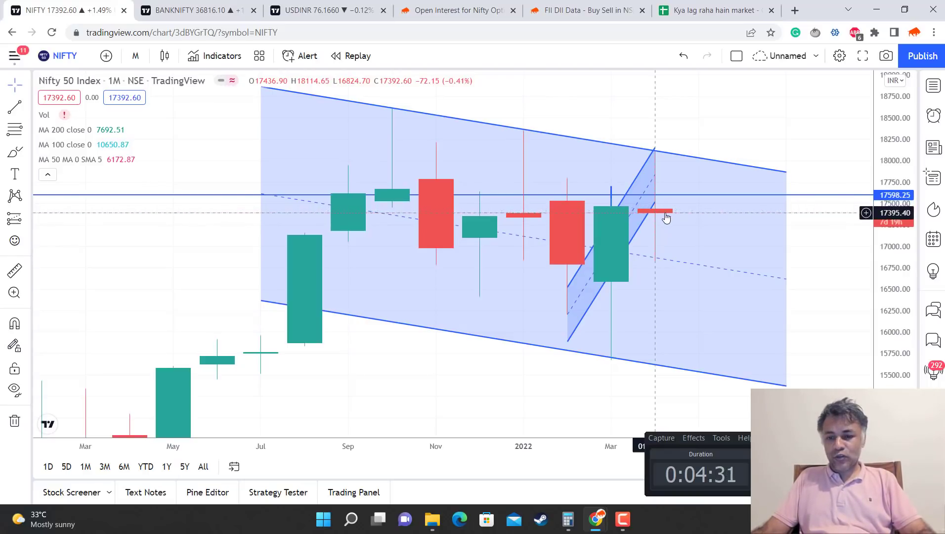
# In the spreadsheet's 22-Apr Verdict note, replace "harami" with "hanging man"
pyautogui.click(686, 4)
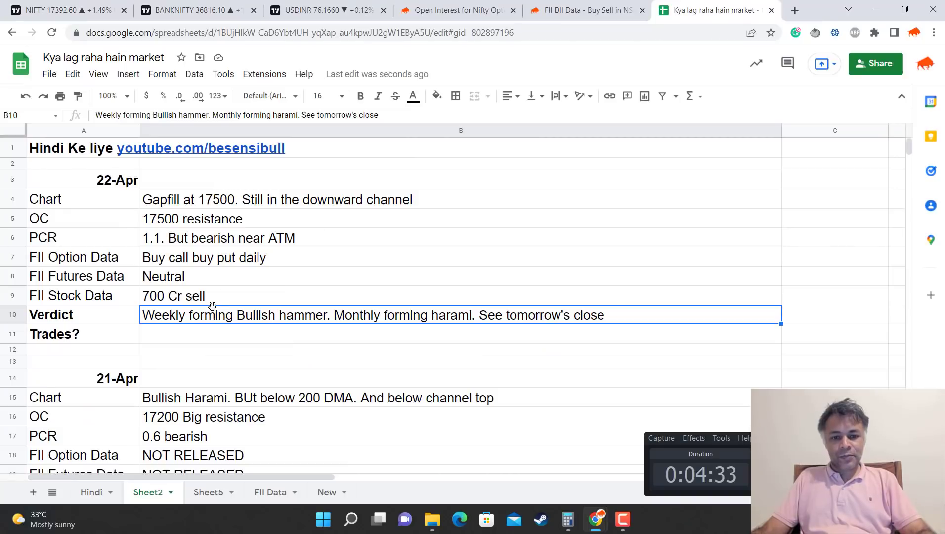
pyautogui.press('Return')
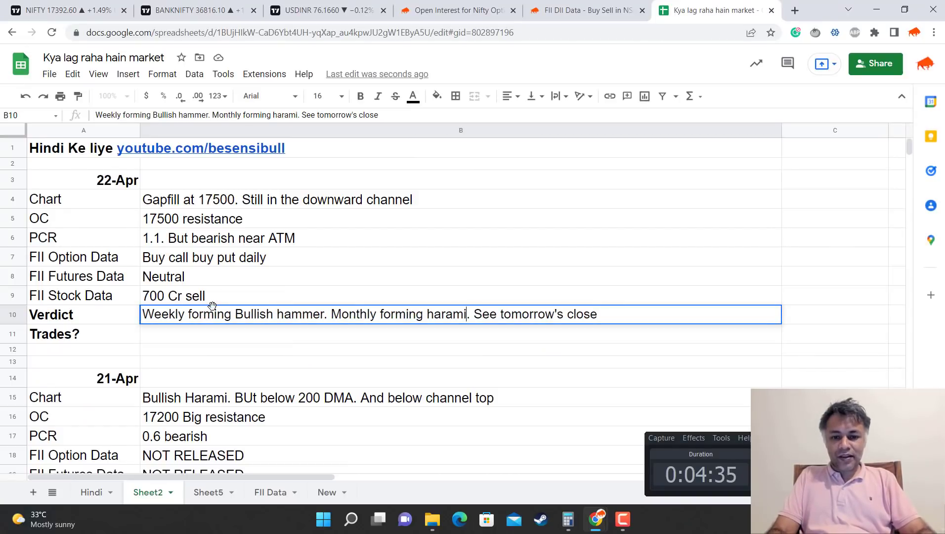
pyautogui.hotkey('ctrl', 'shift', 'Left')
pyautogui.hotkey('ctrl', 'shift', 'Left')
pyautogui.hotkey('ctrl', 'shift', 'Right')
pyautogui.write('hanging man')
pyautogui.press('Return')
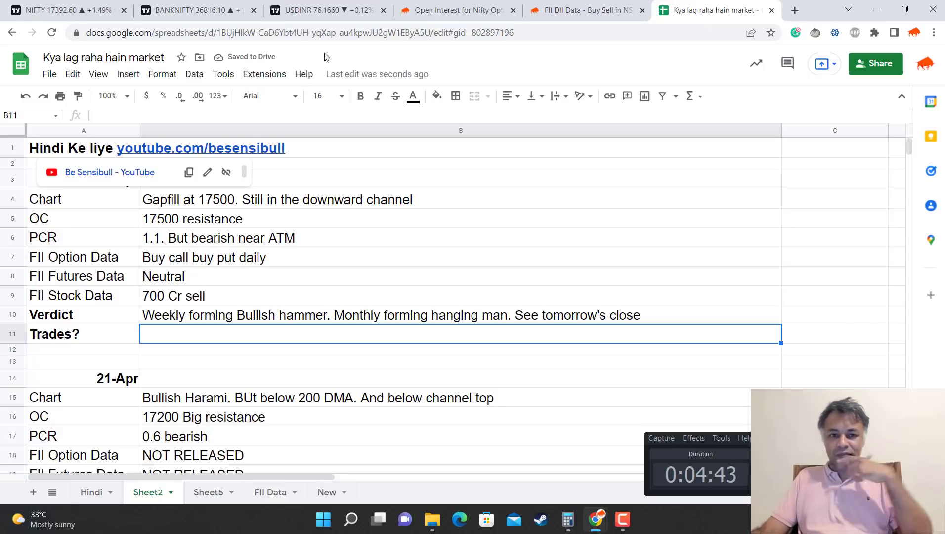
# Return to the NIFTY chart and set its interval back to 1 week
pyautogui.click(70, 6)
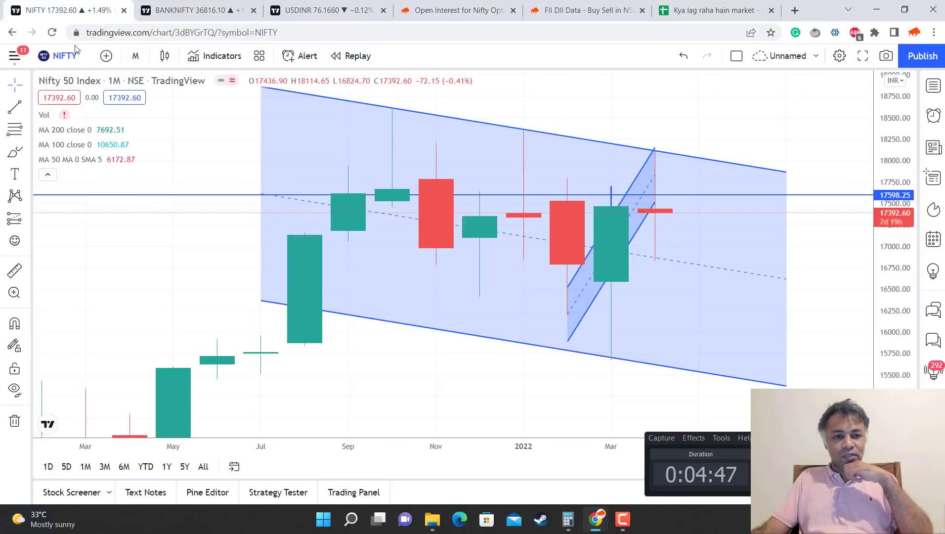
pyautogui.click(136, 60)
pyautogui.click(158, 439)
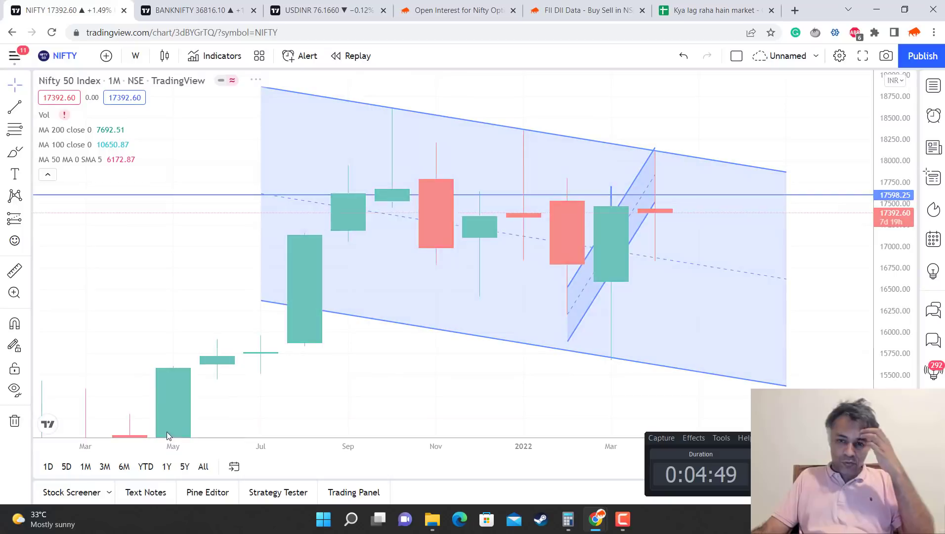
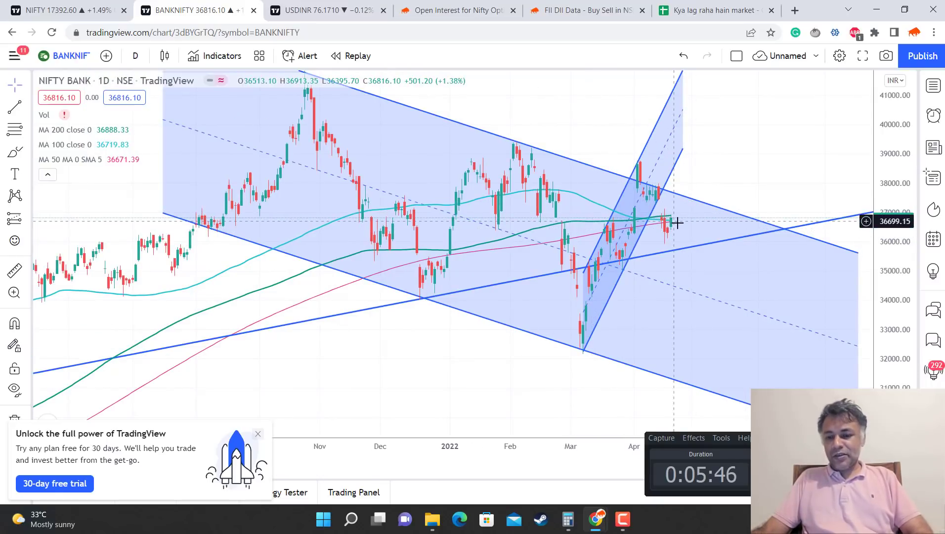
# Examine the latest daily BANKNIFTY candles against the moving averages and the drawn channels
pyautogui.scroll(2, 674, 225)
pyautogui.moveTo(674, 226); pyautogui.dragTo(576, 233)
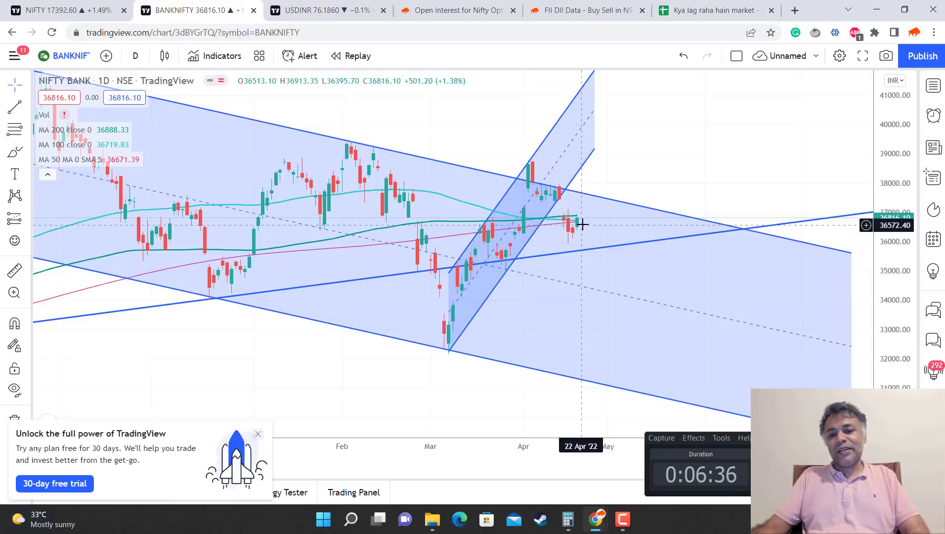
pyautogui.scroll(-2, 582, 225)
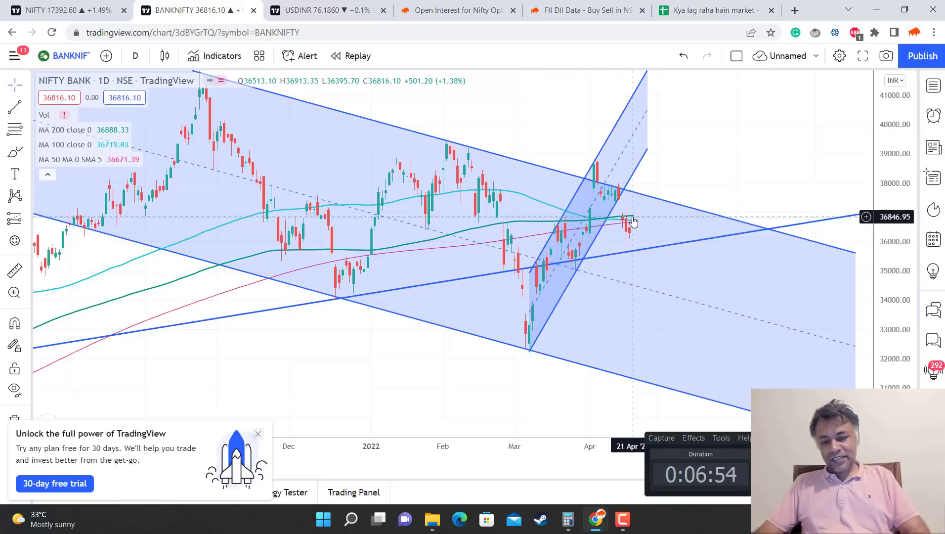
# Set the BANKNIFTY chart interval to 1 week and examine the most recent weekly candles
pyautogui.click(127, 60)
pyautogui.scroll(-2, 178, 366)
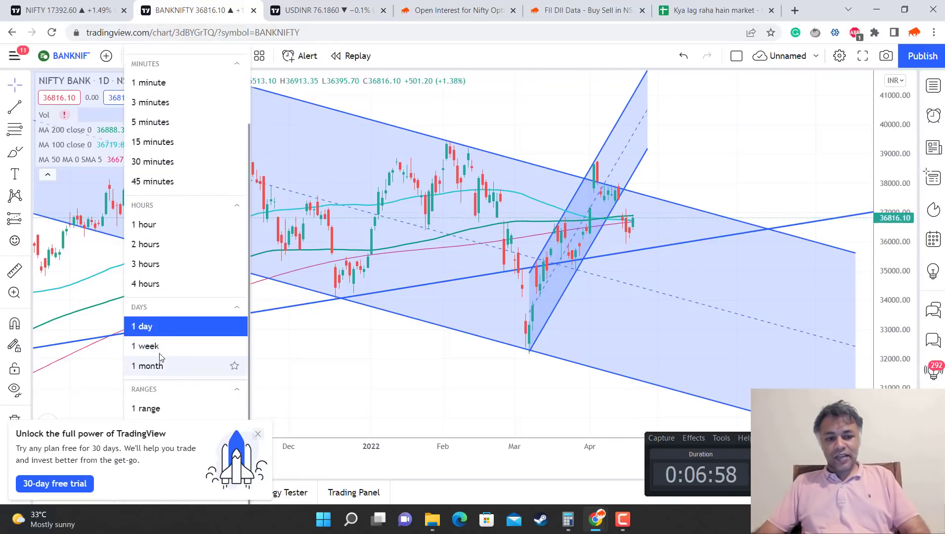
pyautogui.click(158, 346)
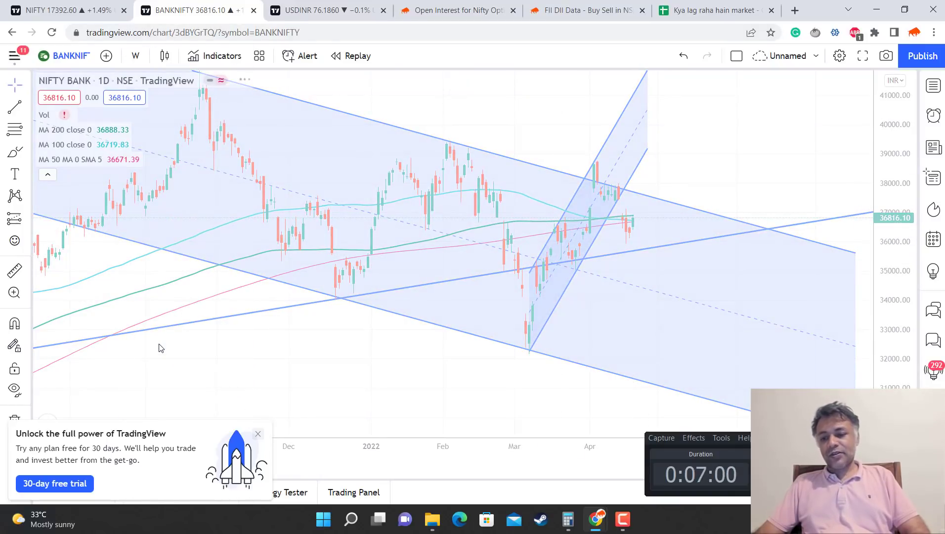
pyautogui.scroll(5, 408, 241)
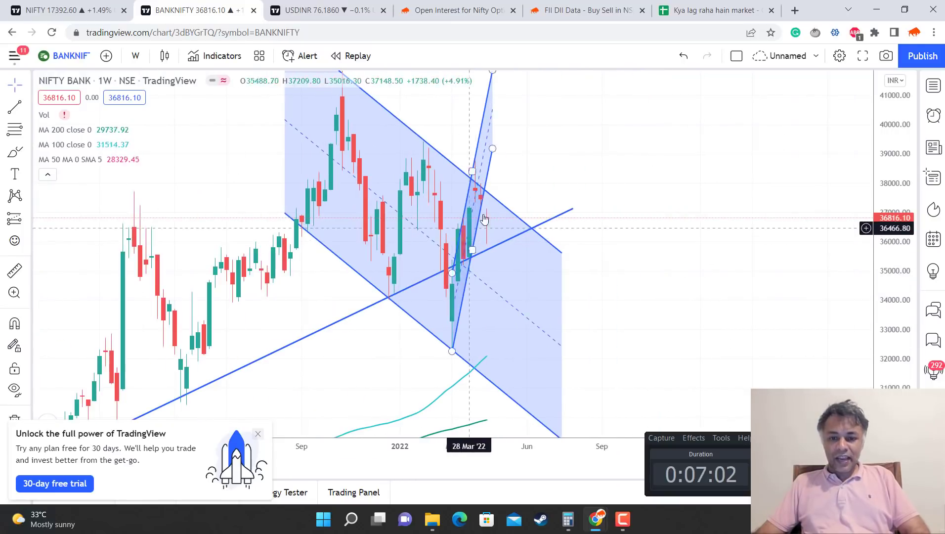
pyautogui.scroll(3, 546, 245)
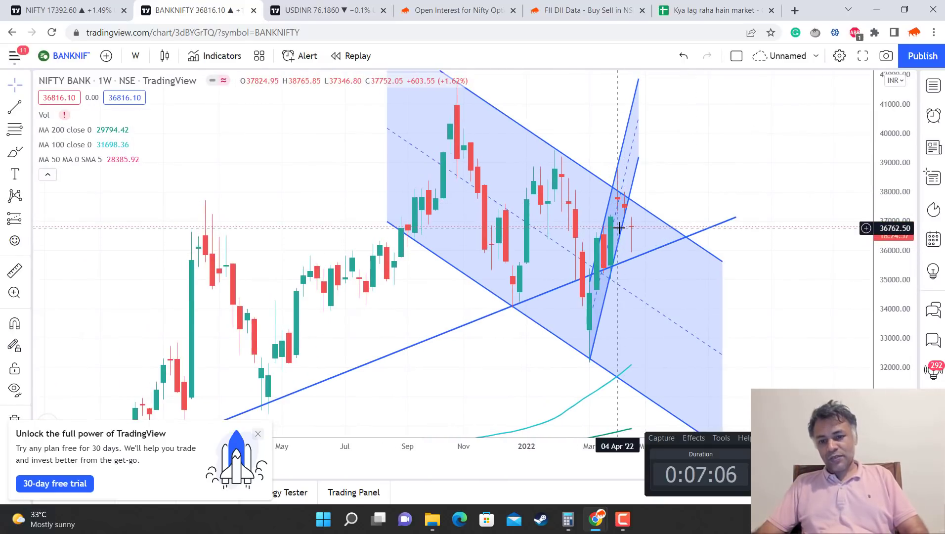
pyautogui.click(622, 225)
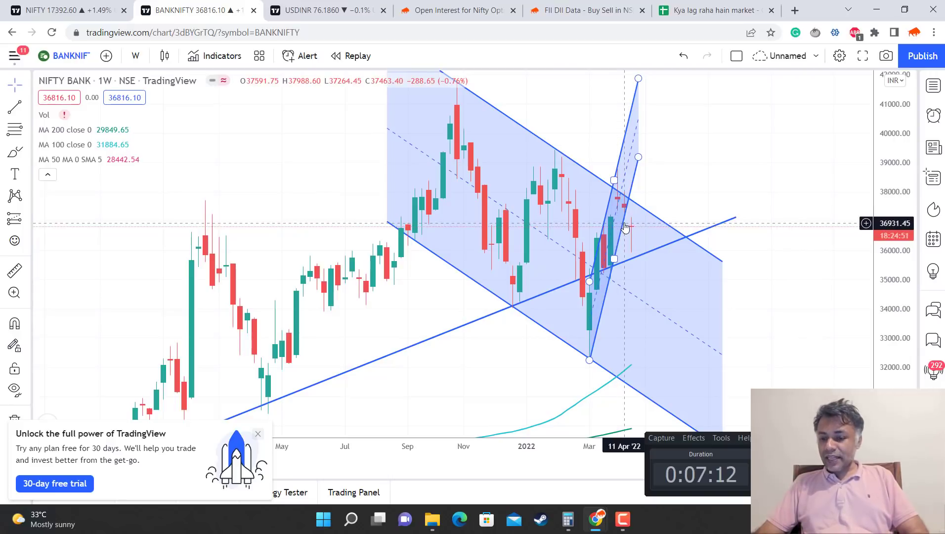
pyautogui.click(626, 228)
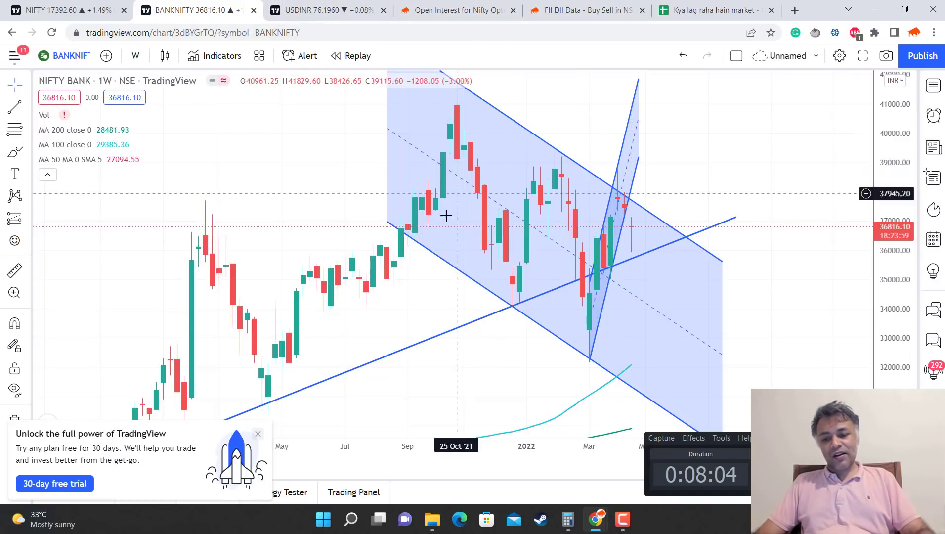
# Switch to the USDINR22APRFUT daily chart and draw a horizontal ray at about 76.21, starting from 15 Dec '21
pyautogui.hotkey('alt', 'Tab')
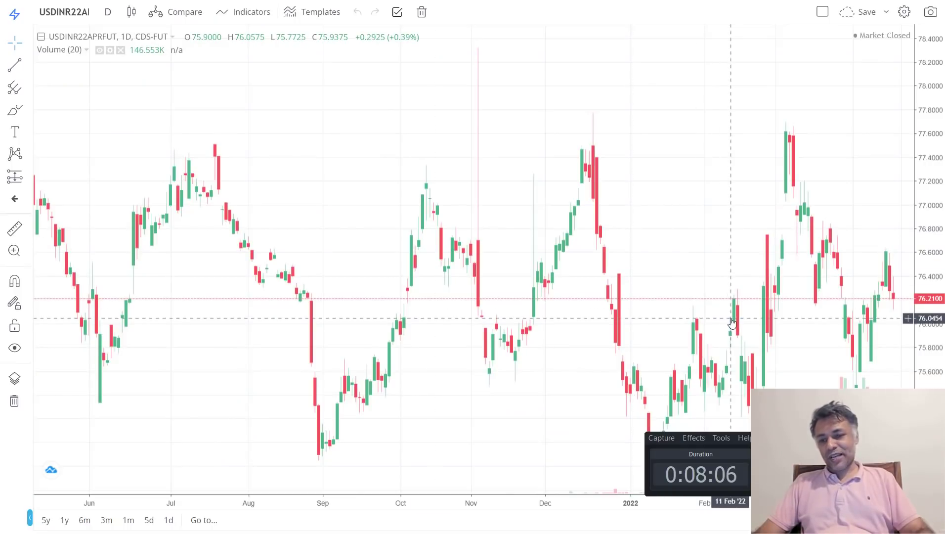
pyautogui.moveTo(815, 315); pyautogui.dragTo(588, 314)
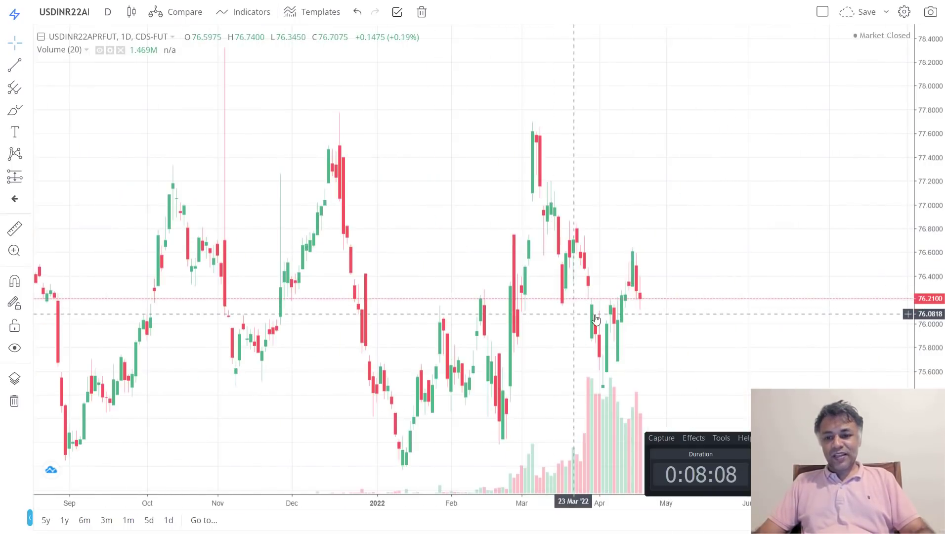
pyautogui.scroll(2, 595, 315)
pyautogui.scroll(4, 594, 314)
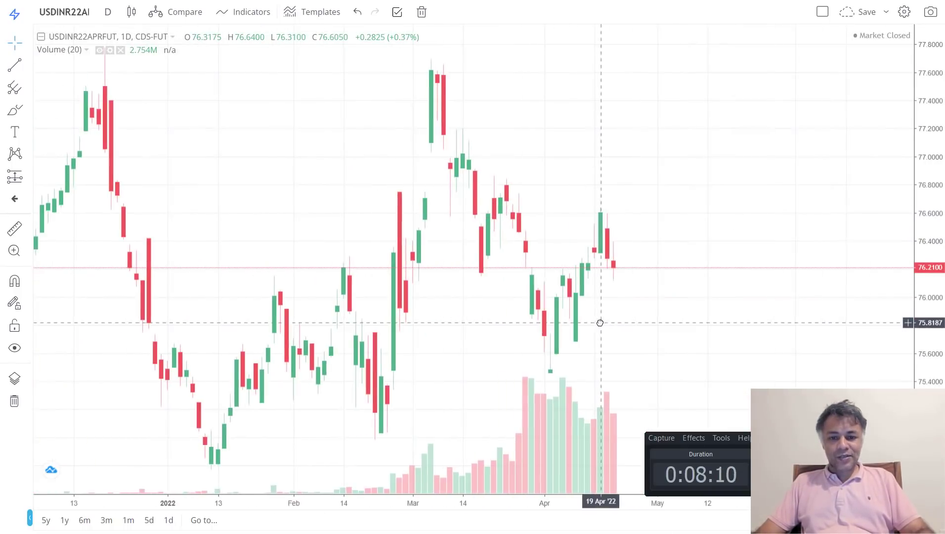
pyautogui.hscroll(-5, 558, 326)
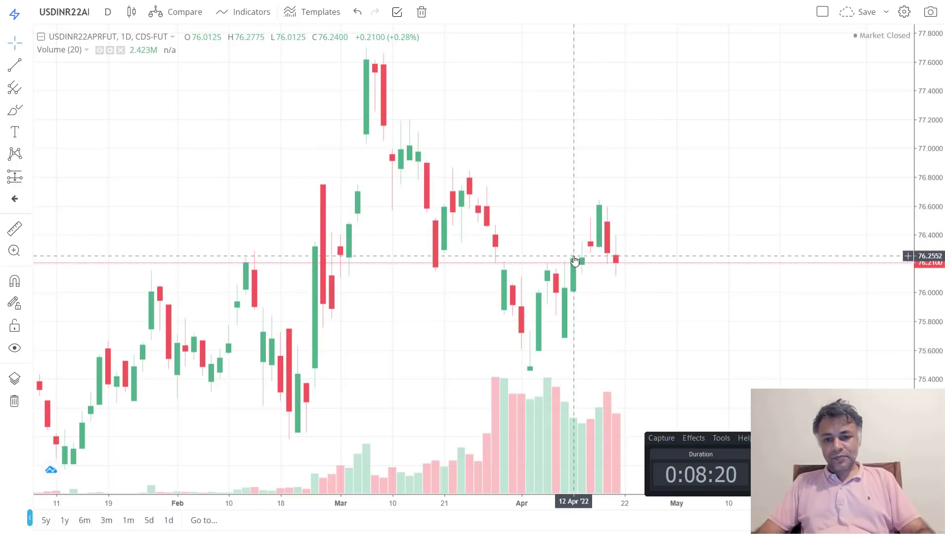
pyautogui.hscroll(-5, 546, 266)
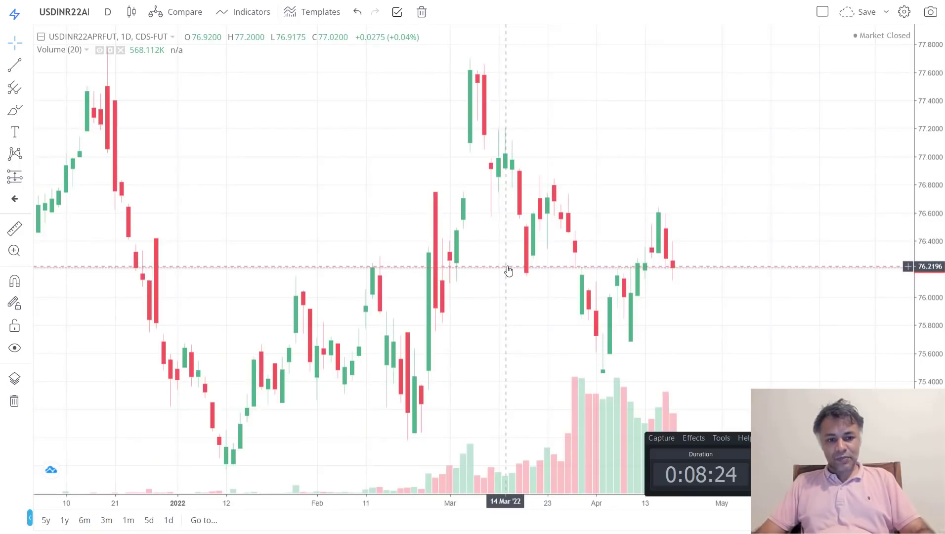
pyautogui.click(19, 67)
pyautogui.click(26, 65)
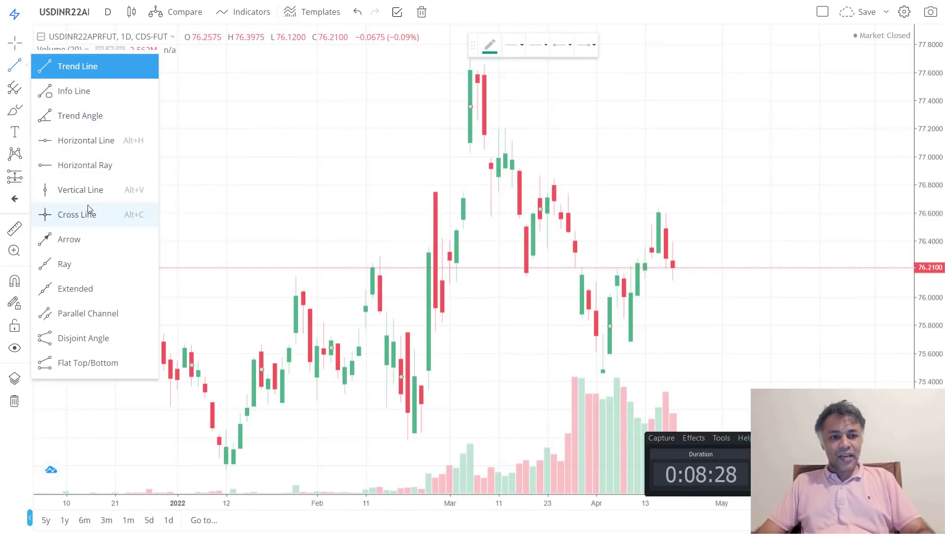
pyautogui.click(95, 169)
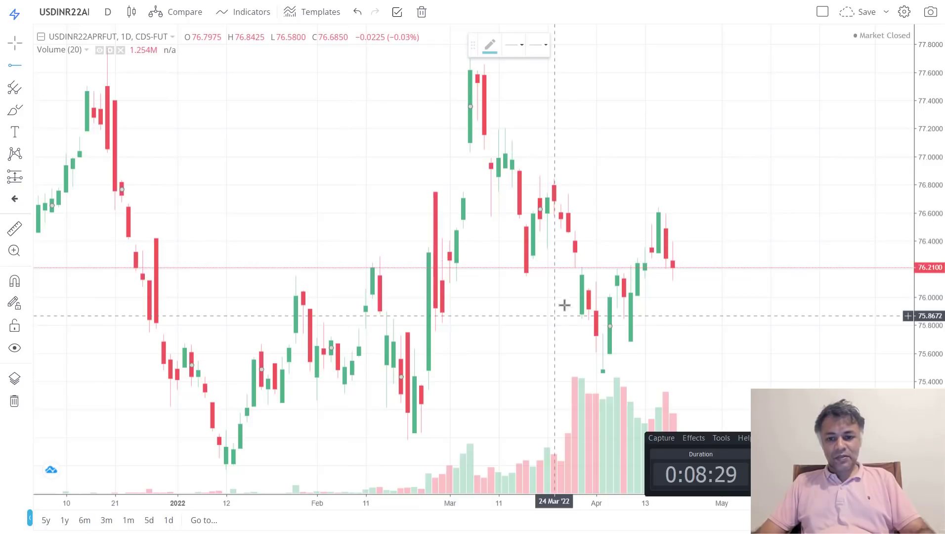
pyautogui.click(554, 266)
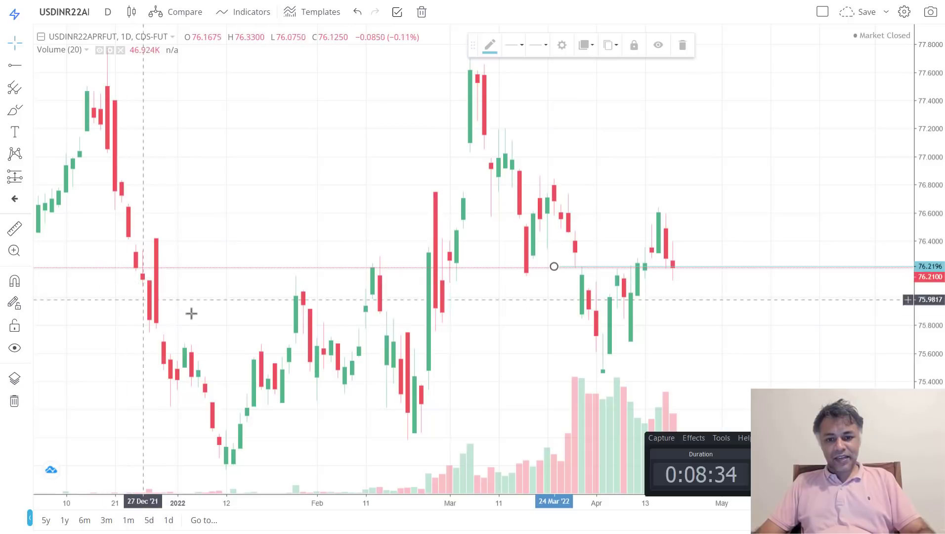
pyautogui.moveTo(556, 267); pyautogui.dragTo(87, 268)
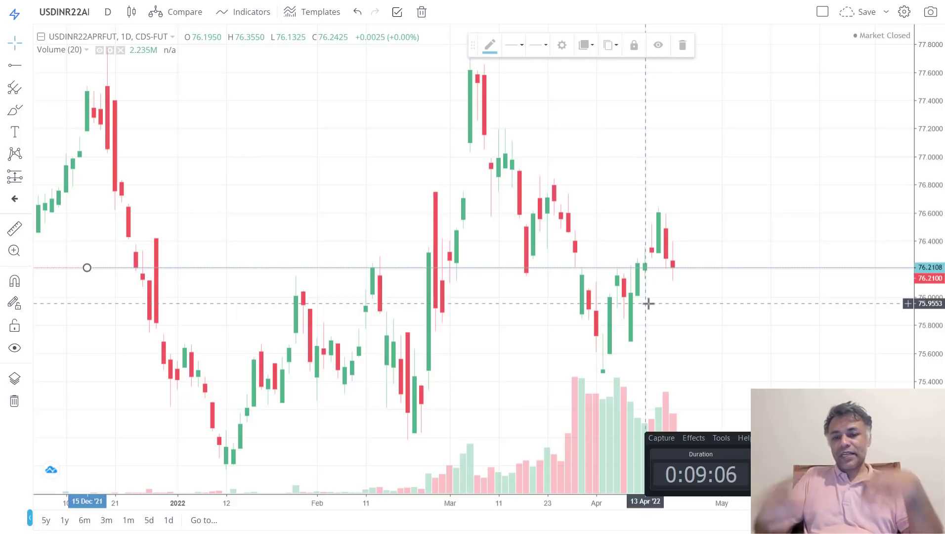
# Compare the latest weekly candles on the BANKNIFTY and NIFTY charts against their drawn channels
pyautogui.hotkey('alt', 'Tab')
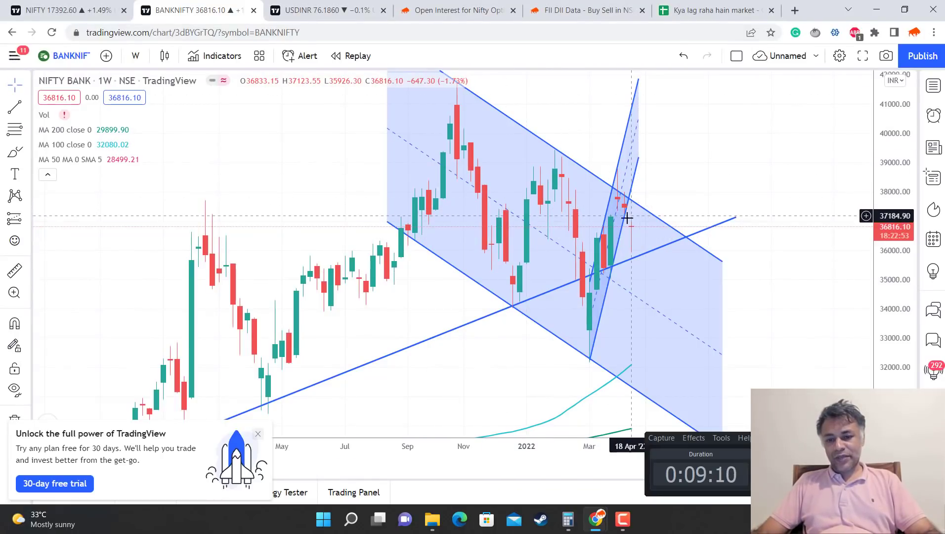
pyautogui.scroll(2, 509, 265)
pyautogui.scroll(2, 508, 265)
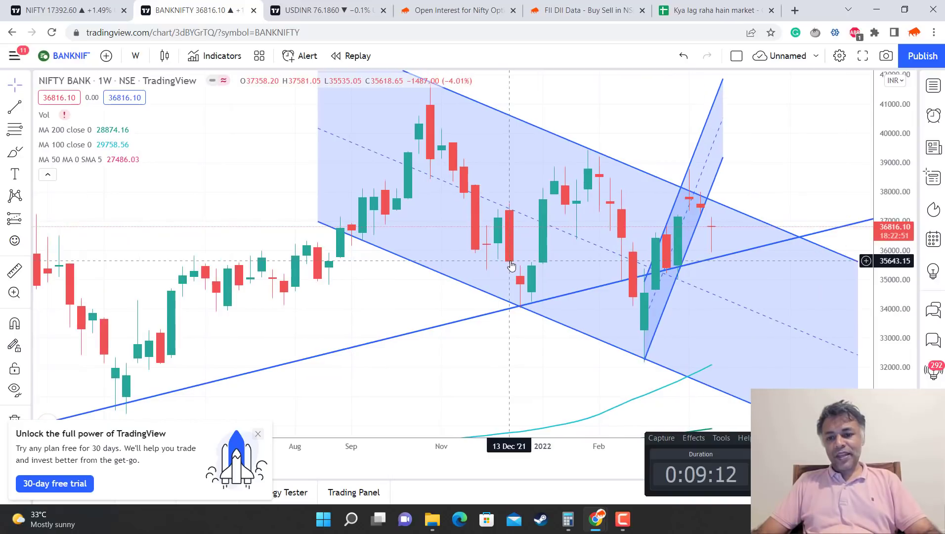
pyautogui.click(95, 5)
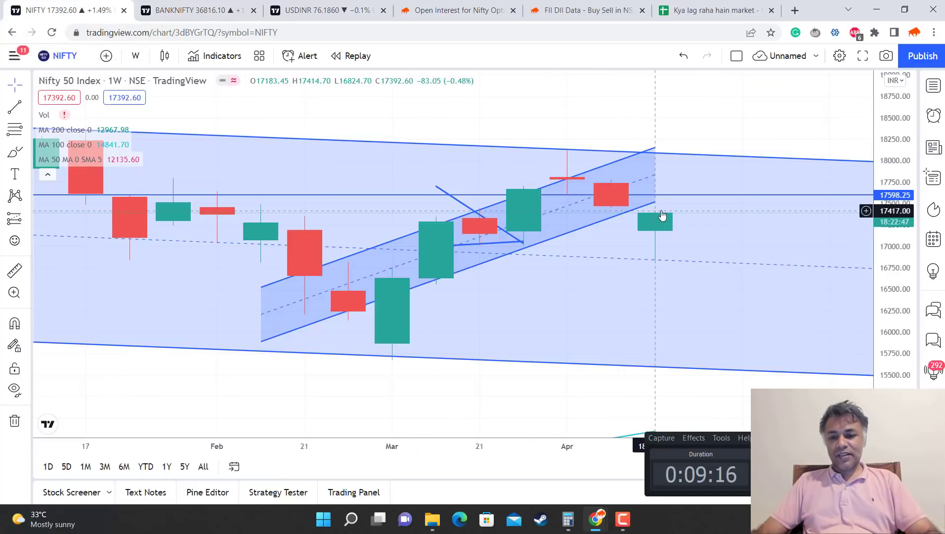
pyautogui.click(237, 6)
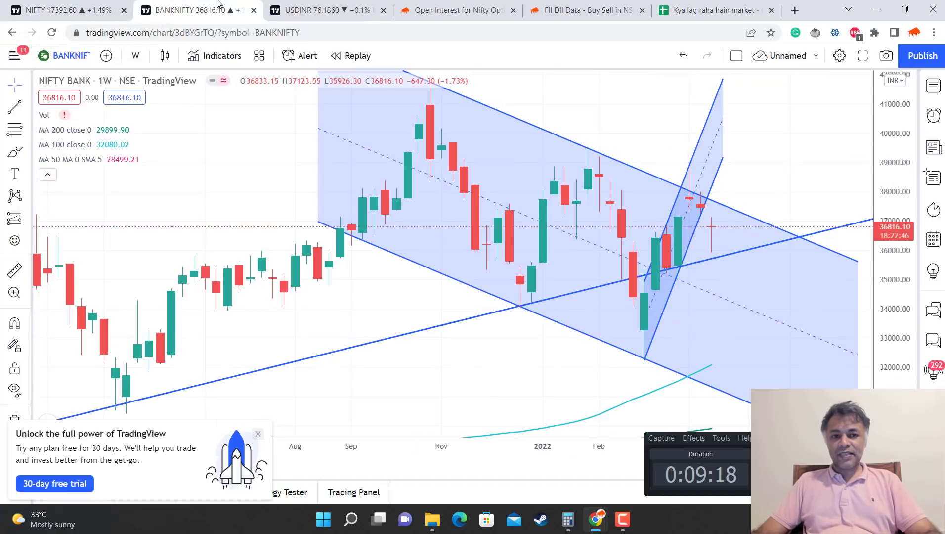
pyautogui.click(40, 4)
pyautogui.scroll(-2, 635, 229)
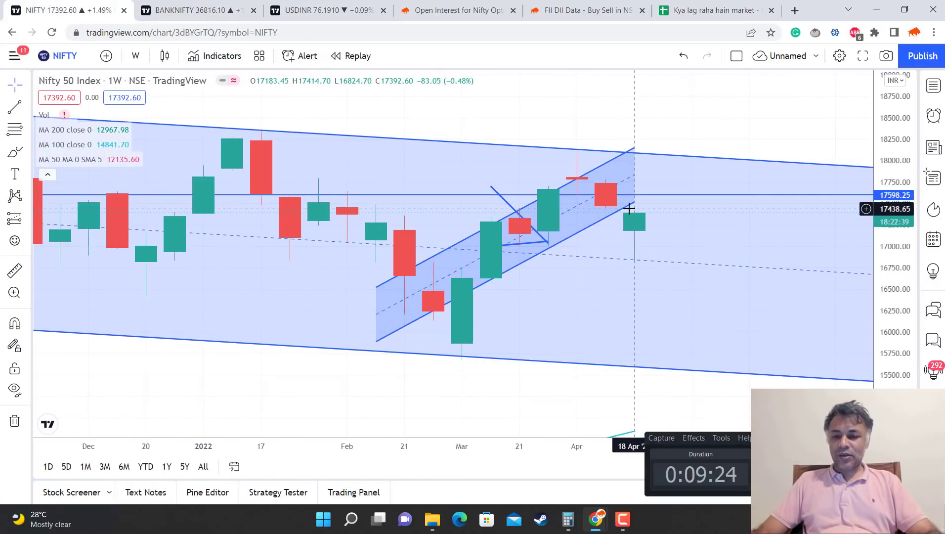
pyautogui.click(637, 203)
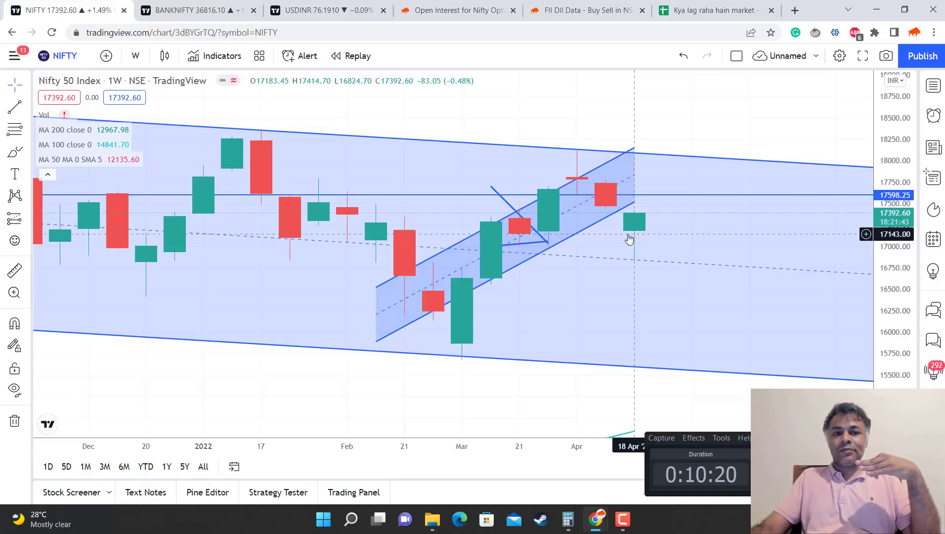
# Return to the BANKNIFTY weekly chart and dismiss the 30-day free trial banner
pyautogui.click(179, 6)
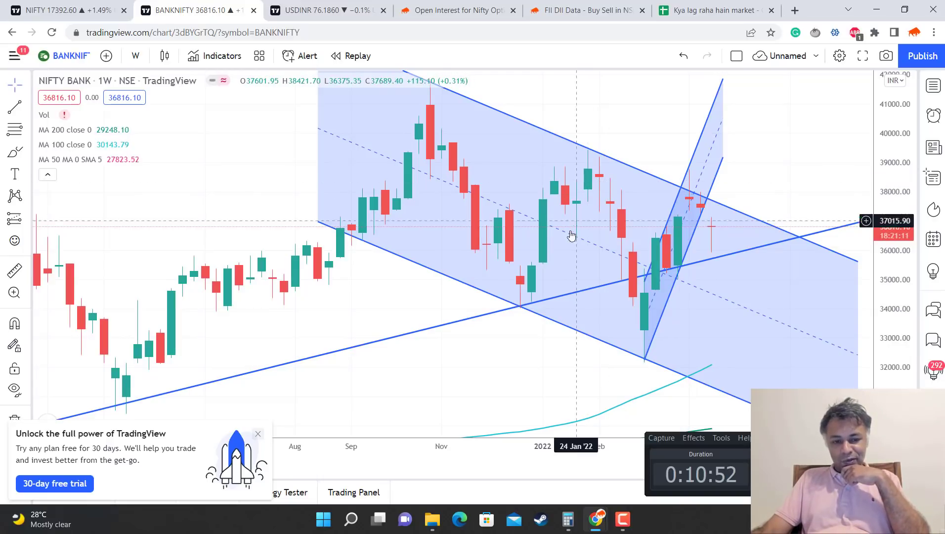
pyautogui.click(256, 434)
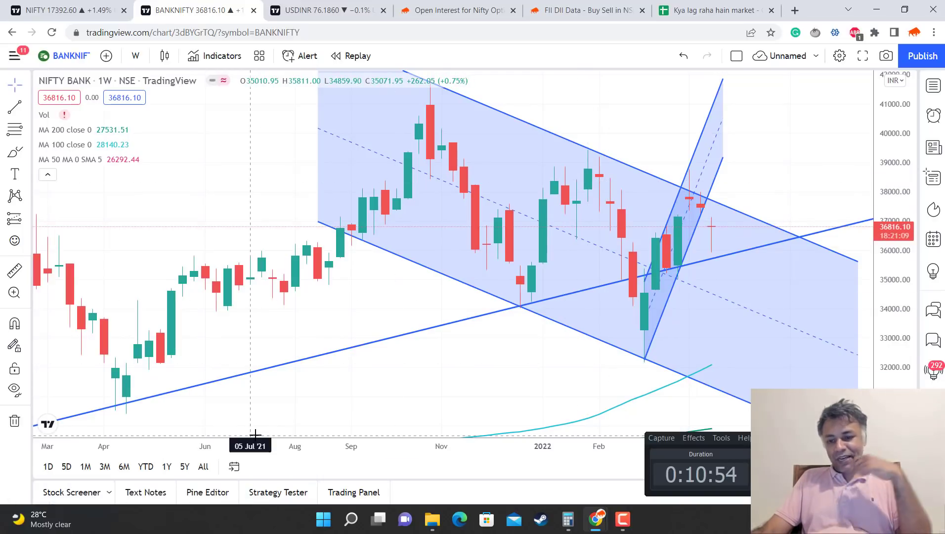